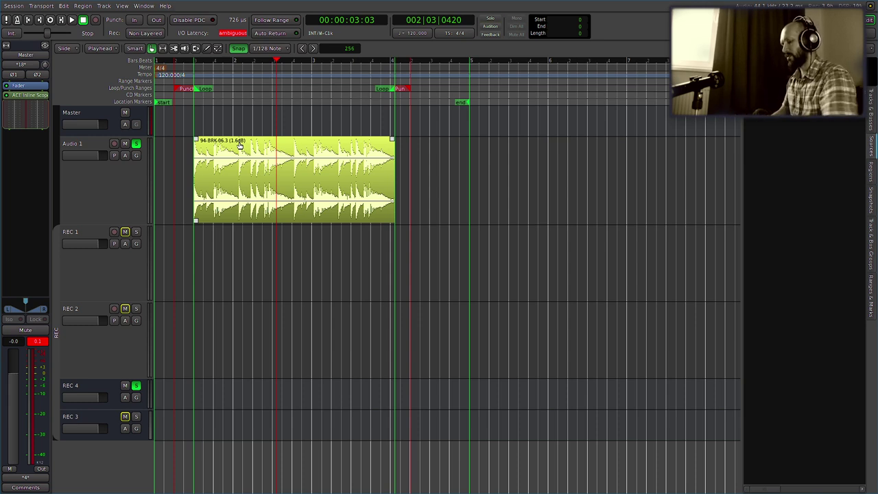
key(alt+Tab)
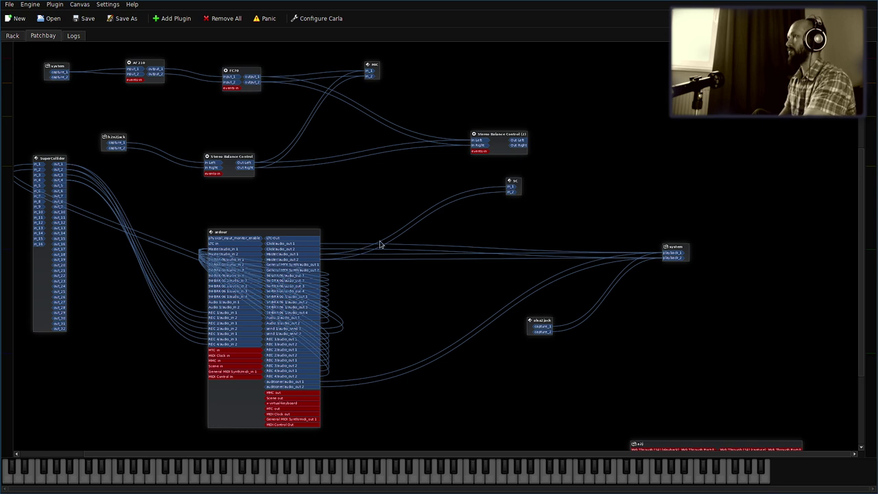
key(alt+Tab)
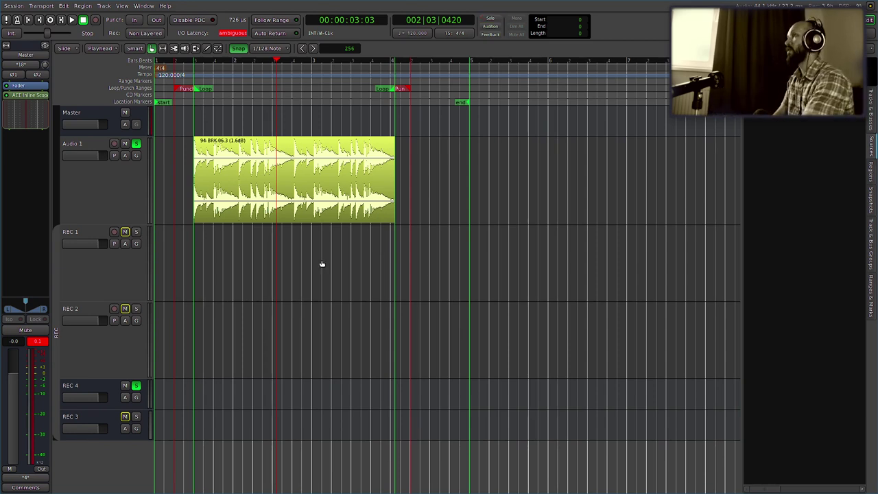
Unsolo REC 4 and briefly loop-play the session
click(135, 385)
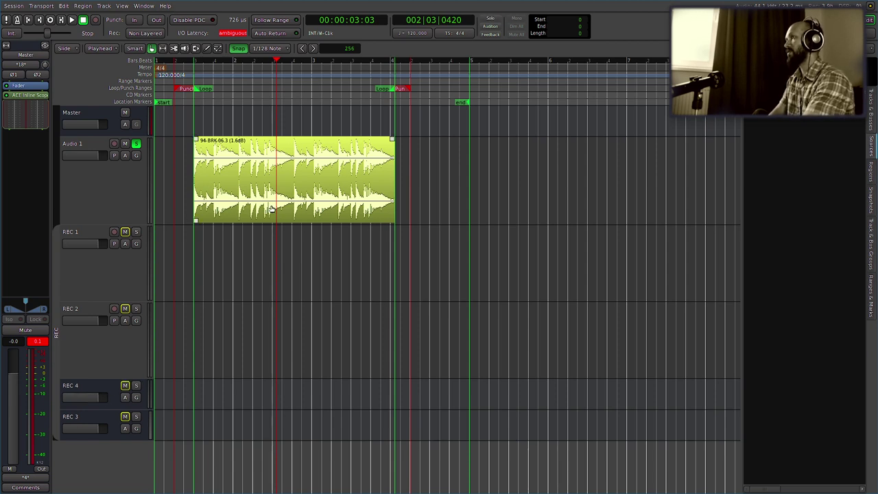
key(l)
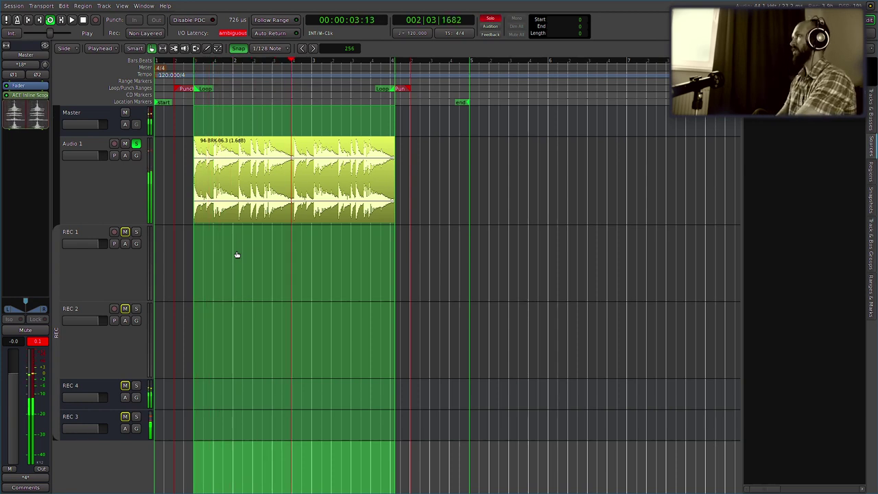
key(space)
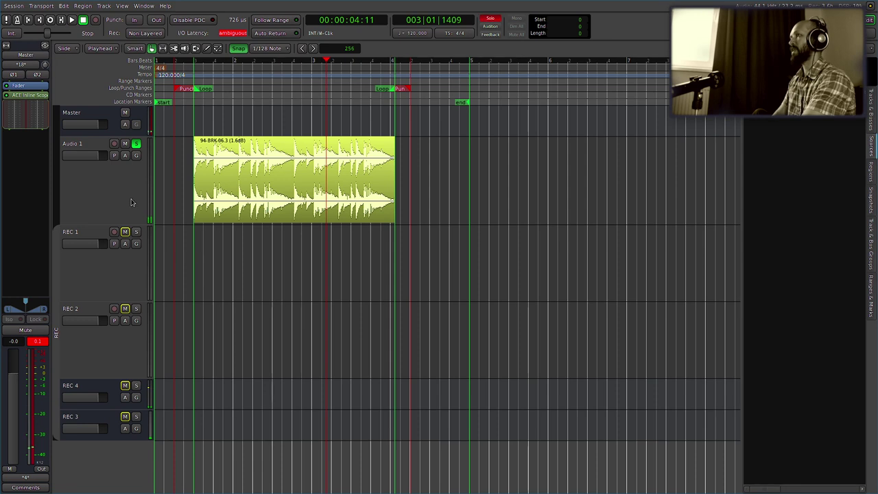
Check that Audio 1's send 1 feeds SuperCollider's first two inputs
click(83, 173)
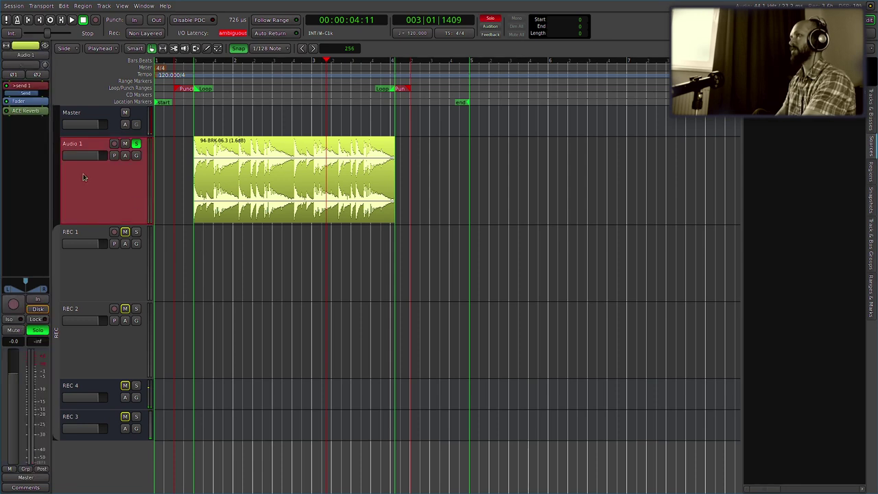
double_click(34, 86)
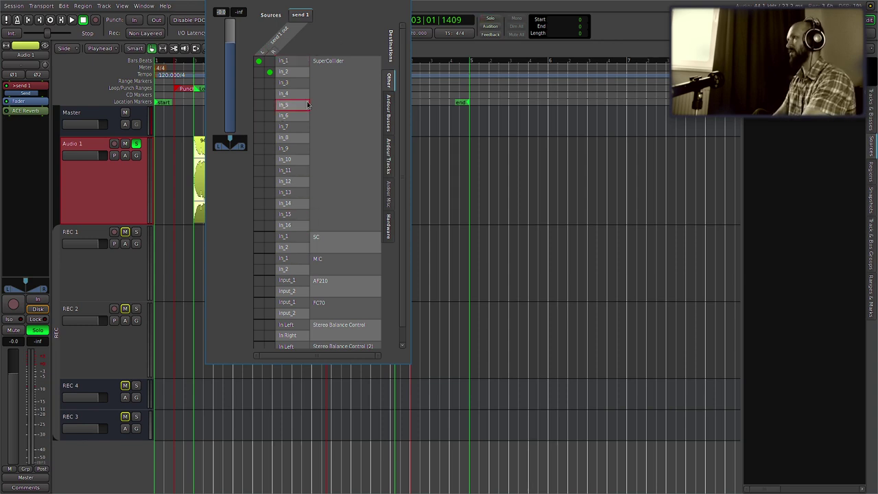
key(Escape)
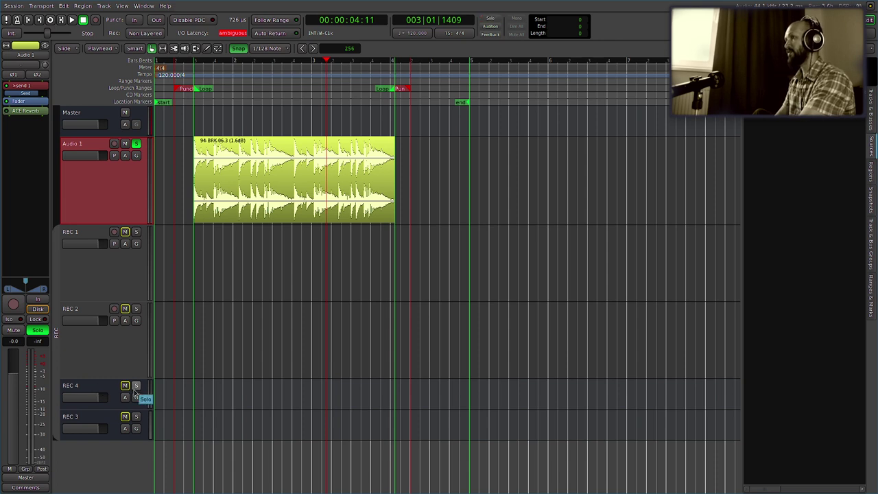
Solo REC 1 and verify its input comes from SuperCollider's out_1 and out_2
click(136, 233)
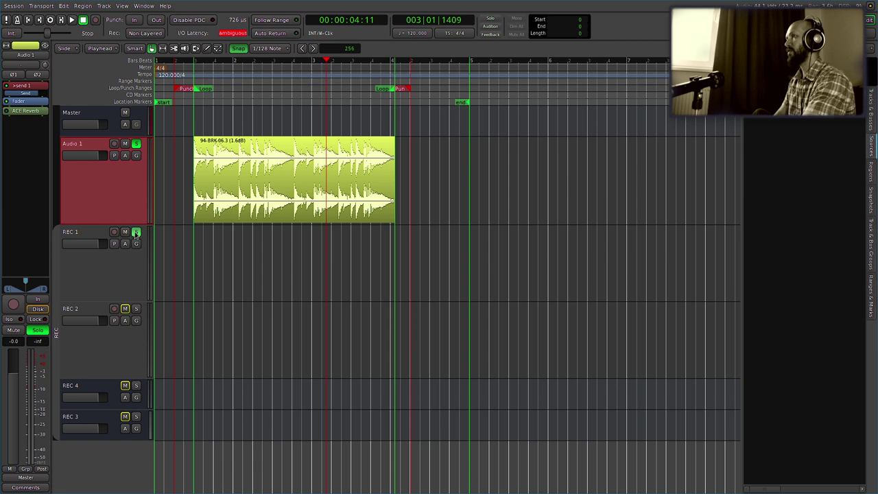
click(88, 276)
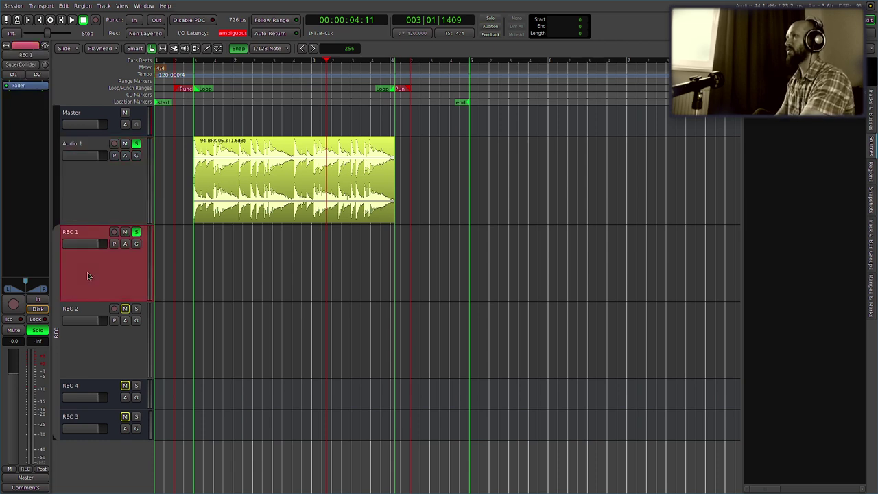
right_click(20, 65)
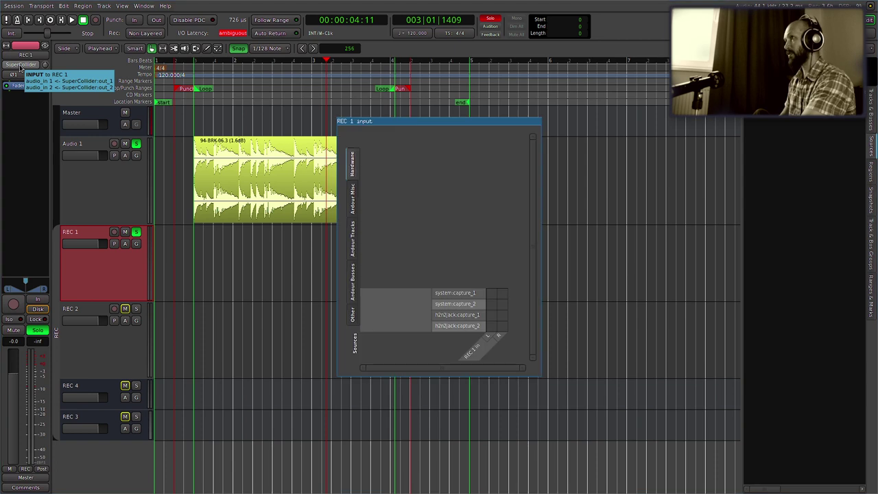
click(352, 312)
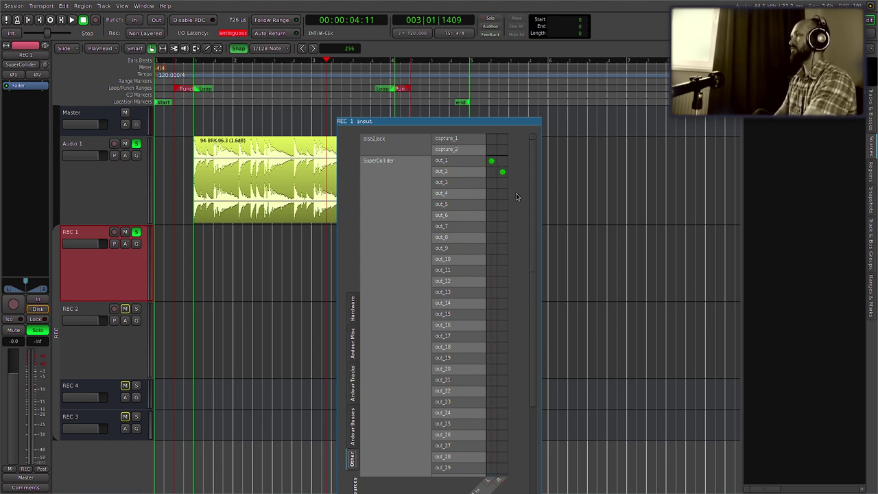
key(Escape)
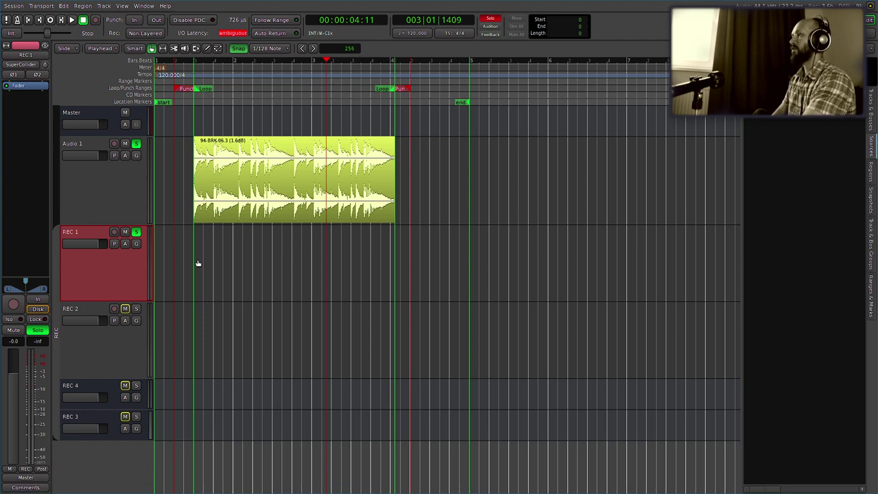
key(z)
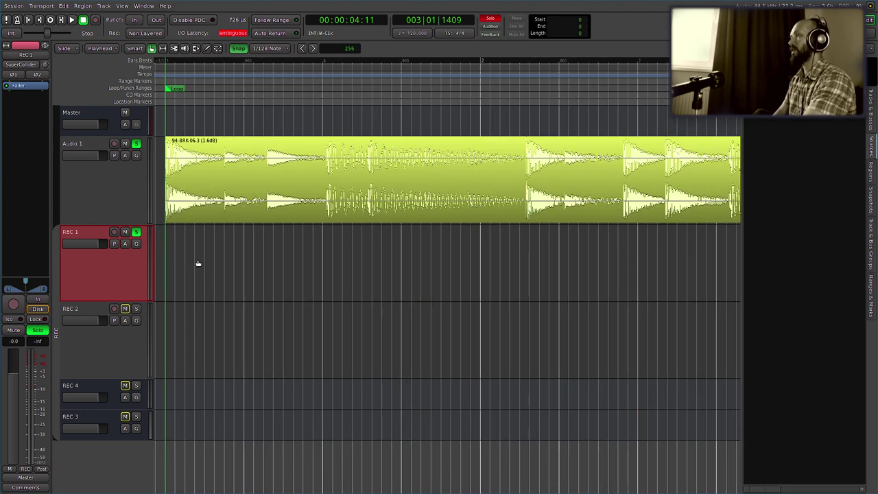
key(alt+Tab)
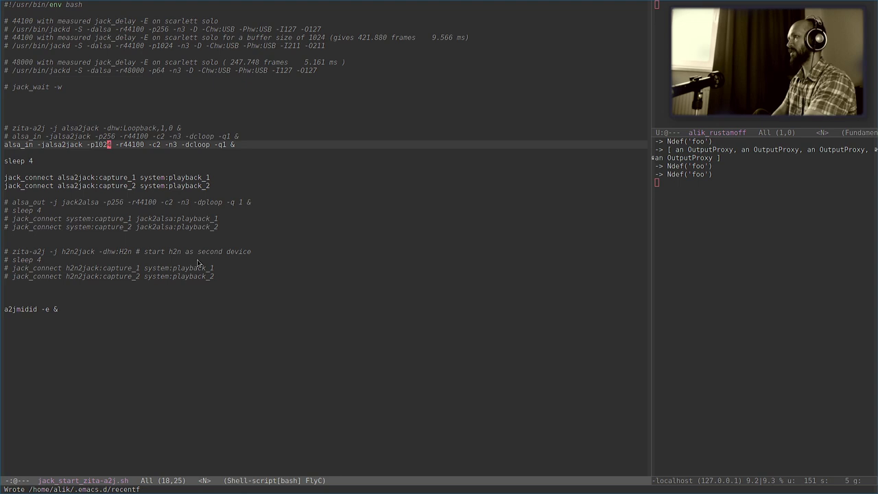
key(ctrl+x)
key(b)
key(Return)
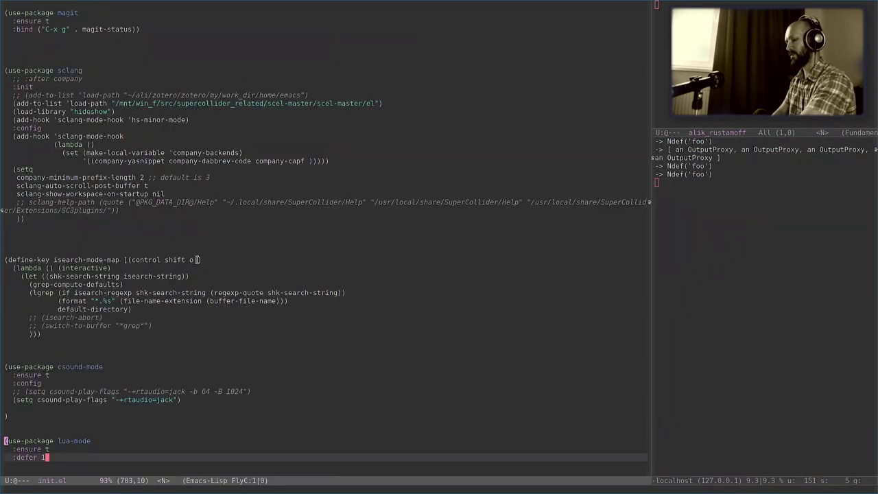
key(ctrl+x)
key(b)
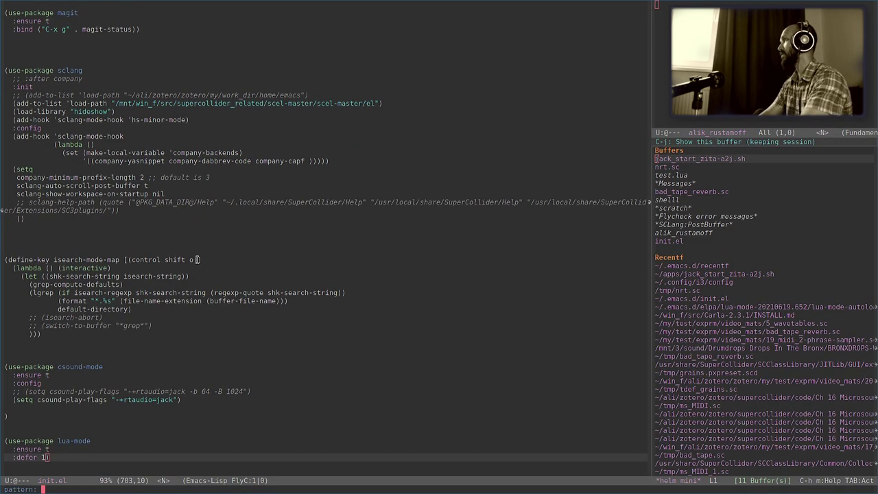
key(ctrl+n)
key(Return)
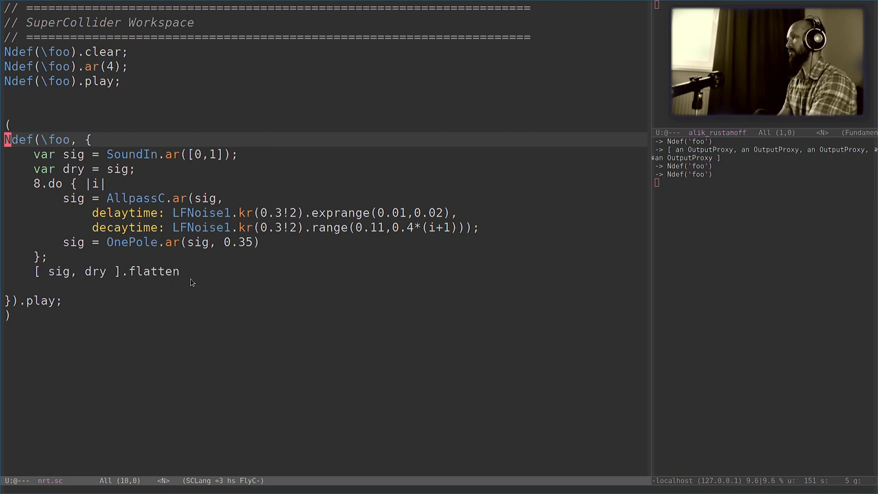
click(9, 316)
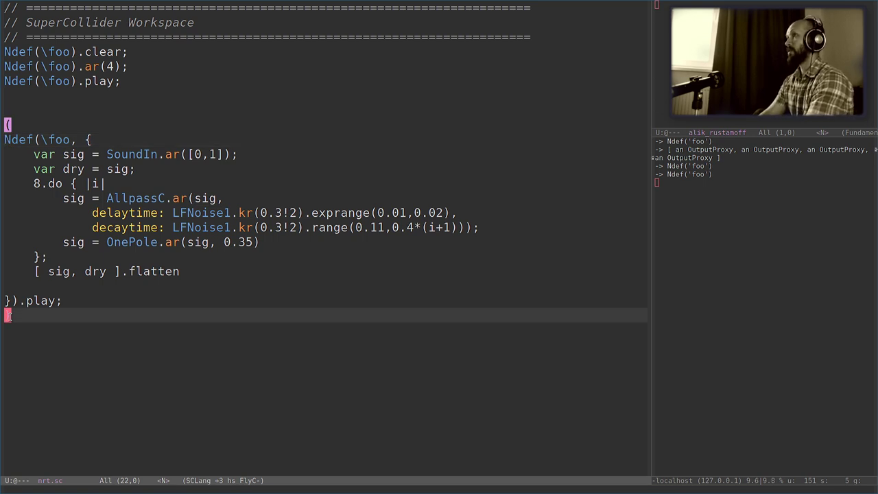
key(Up)
key(Up)
key(Up)
key(Up)
key(Up)
key(Up)
key(Up)
key(Up)
key(Up)
key(Up)
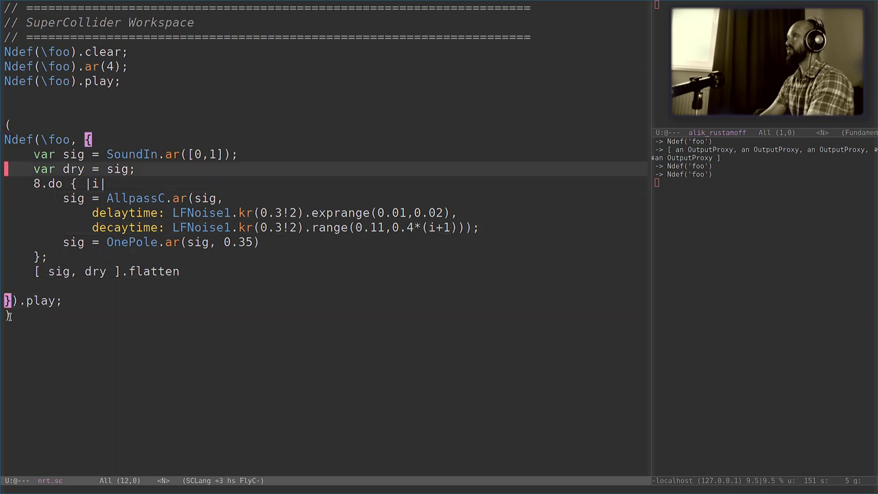
key(Down)
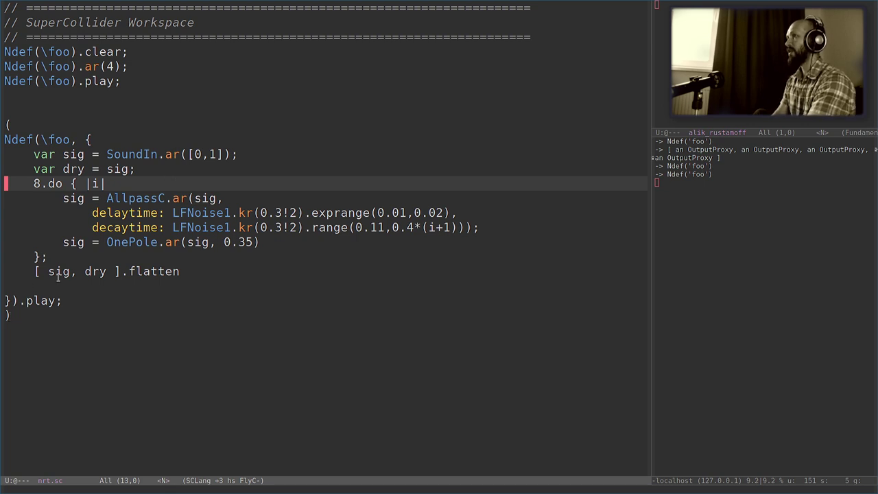
drag(41, 273, 122, 272)
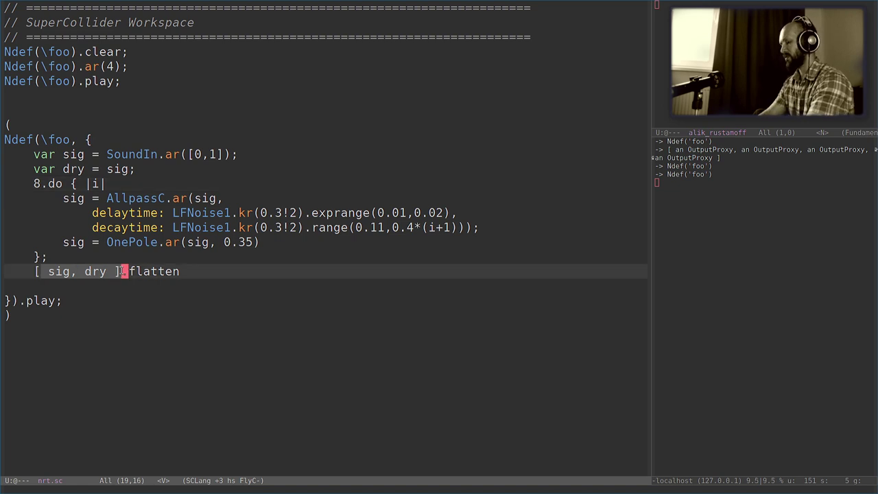
key(super+2)
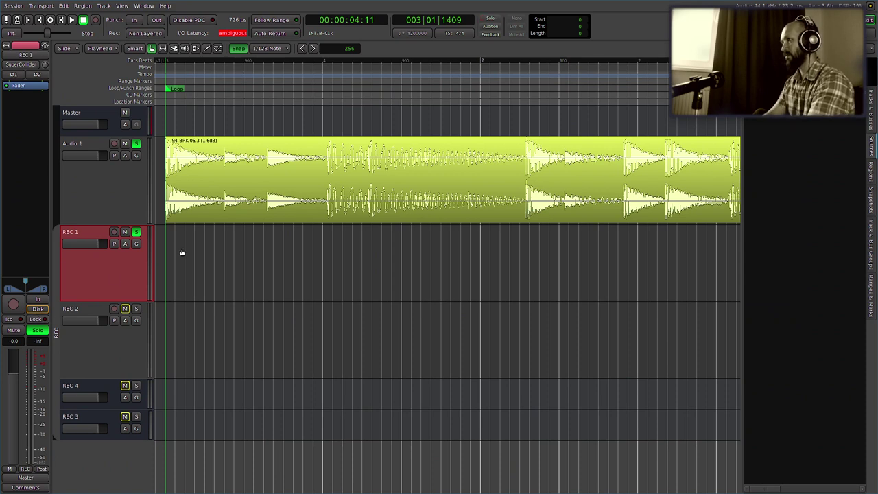
Set REC 1 to monitor input and loop-play the session, then turn looping off
click(37, 300)
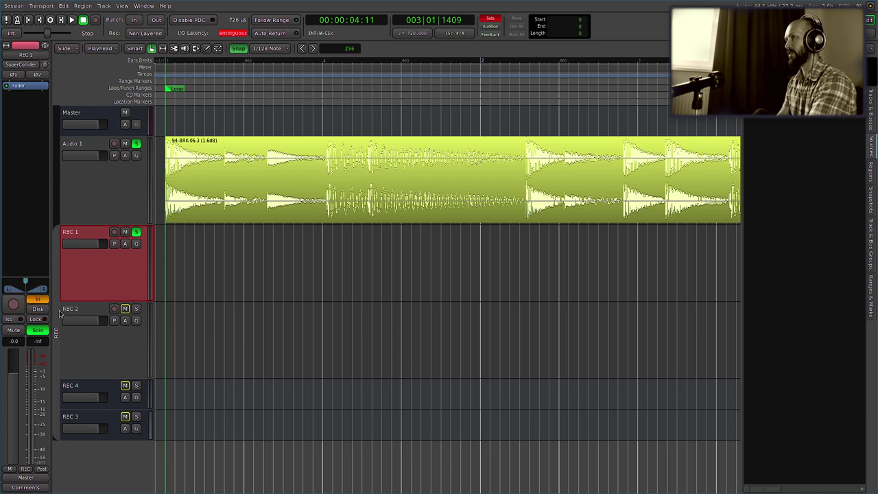
key(l)
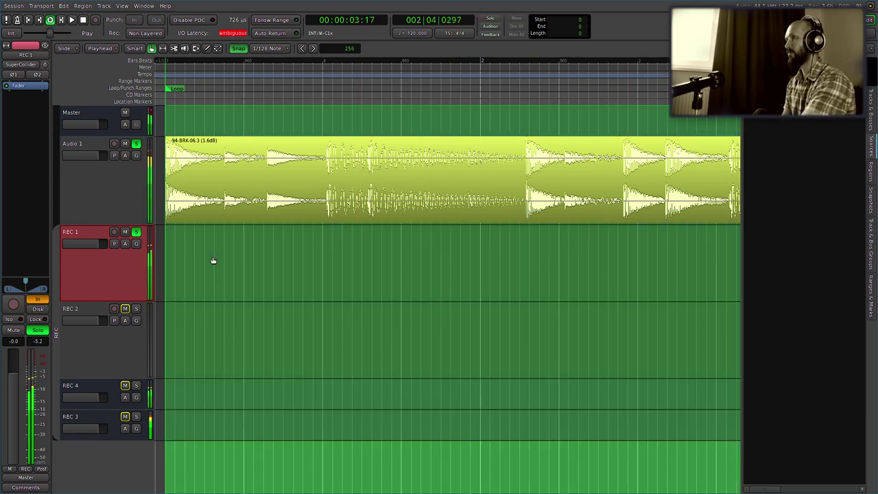
key(l)
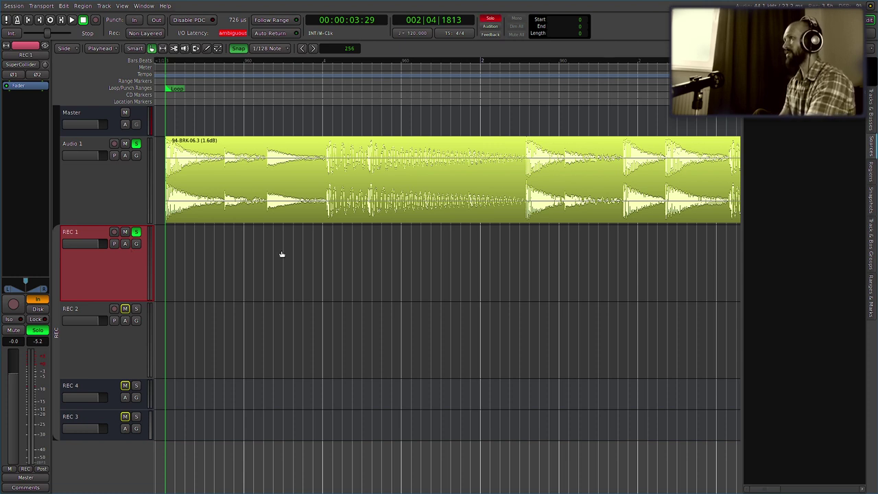
Arm REC 1, enable punch in and punch out, and place the playhead before the punch range
click(114, 232)
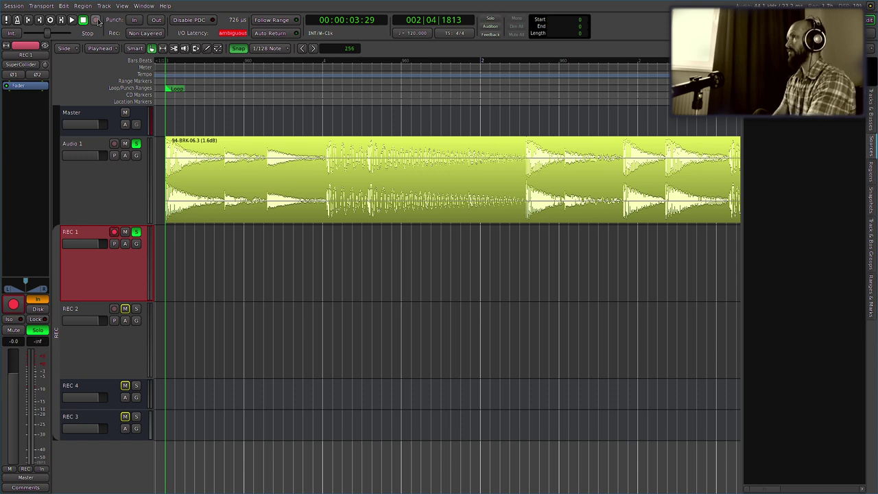
click(137, 21)
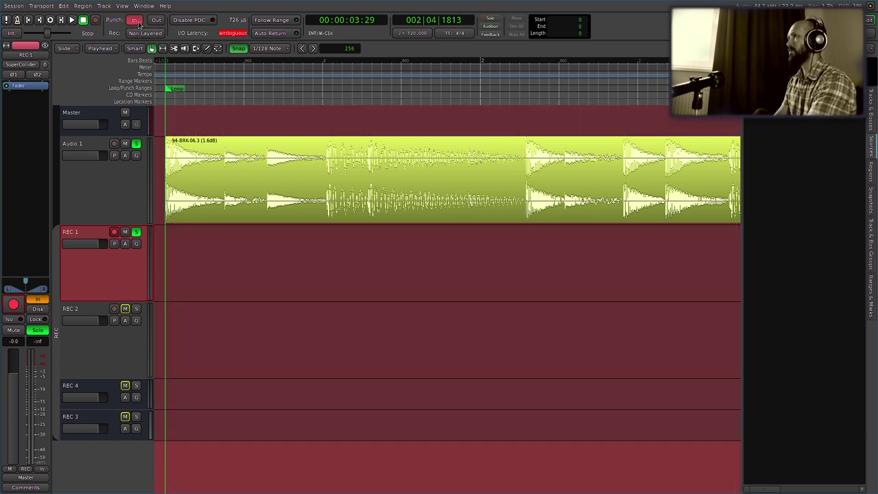
click(156, 19)
scroll(271, 194, down, 1)
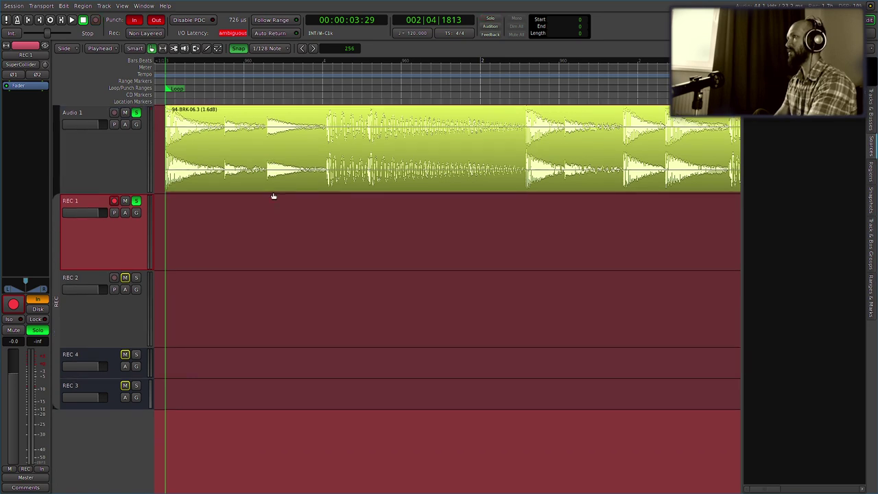
scroll(273, 196, left, 1)
scroll(273, 196, down, 1)
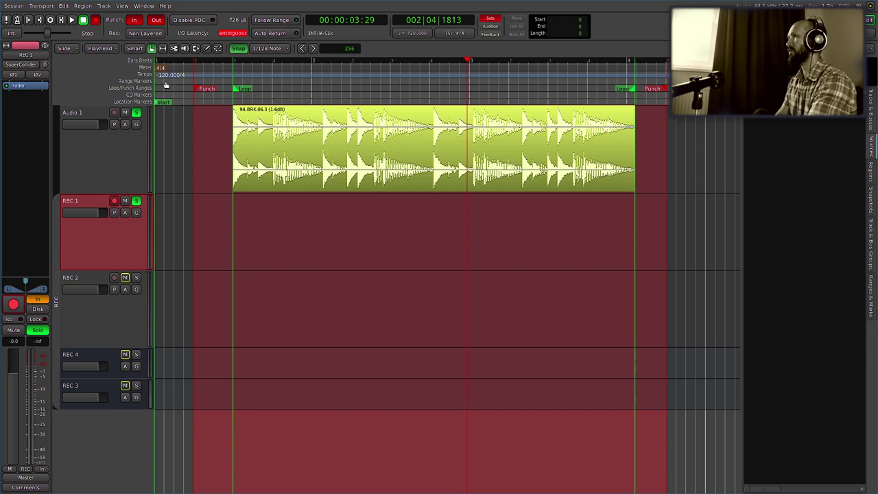
click(190, 97)
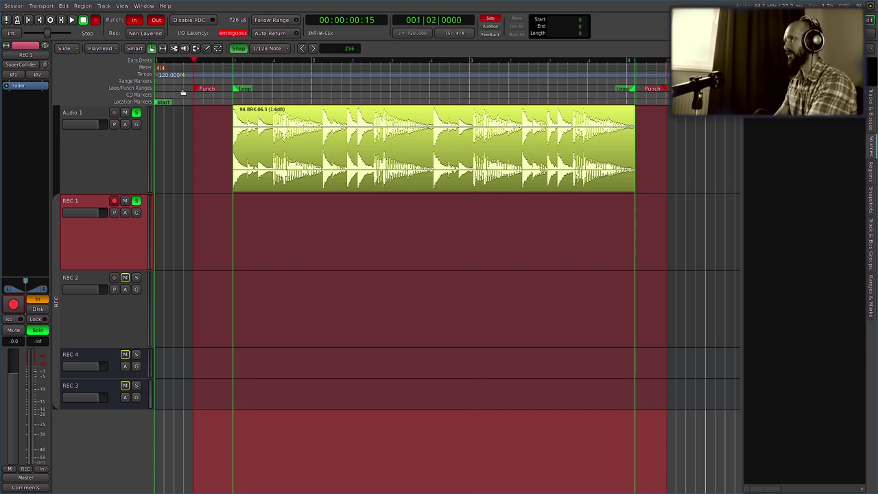
click(182, 94)
Preview the material, then record the REC bus onto REC 1 as region REC 1-1.1
key(space)
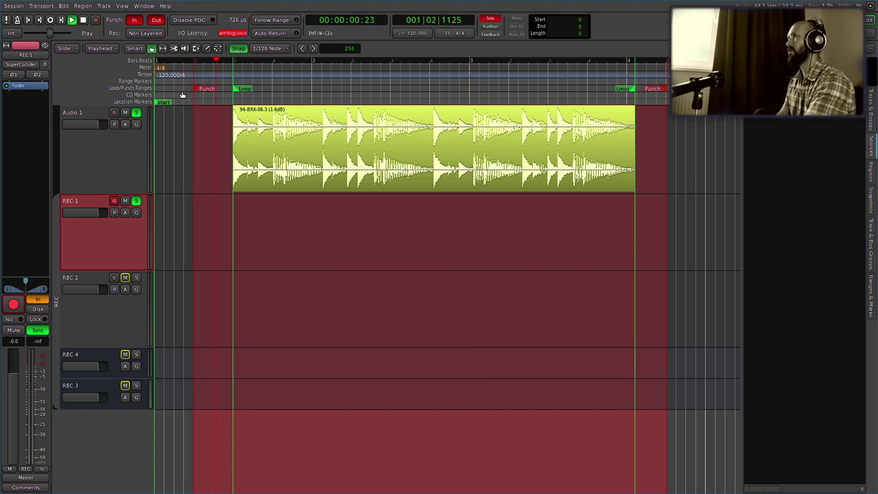
key(space)
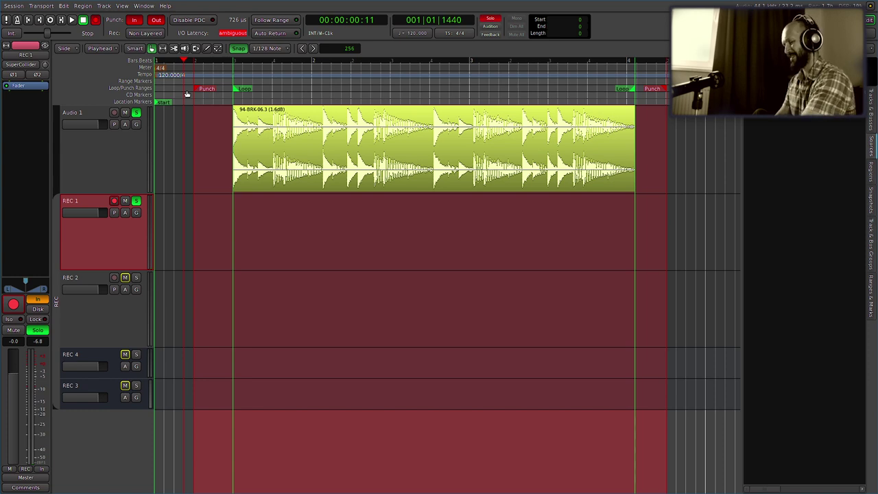
key(space)
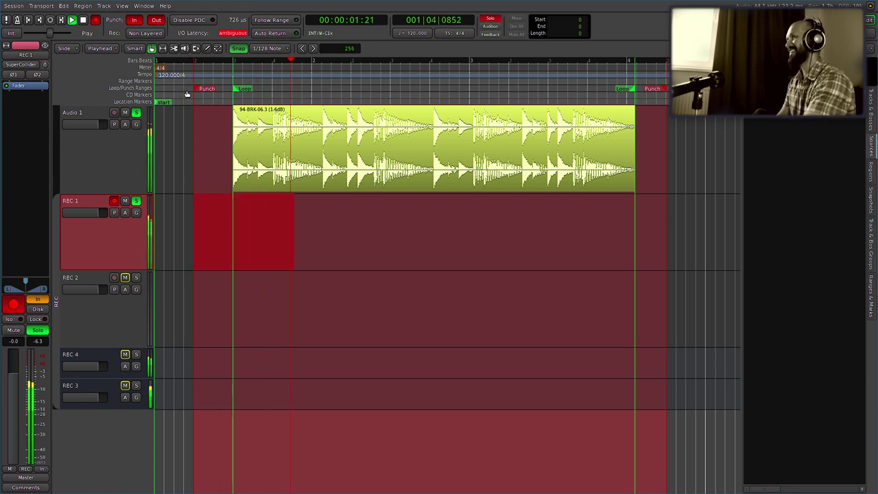
key(space)
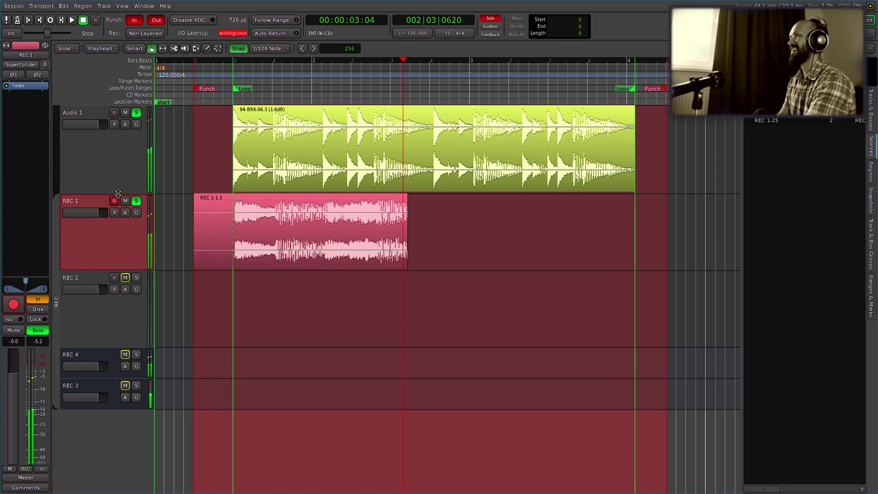
Mark a 1024-sample range from Audio 1's onset to REC 1's onset, then bring up QjackCtl
key(equal)
key(equal)
key(equal)
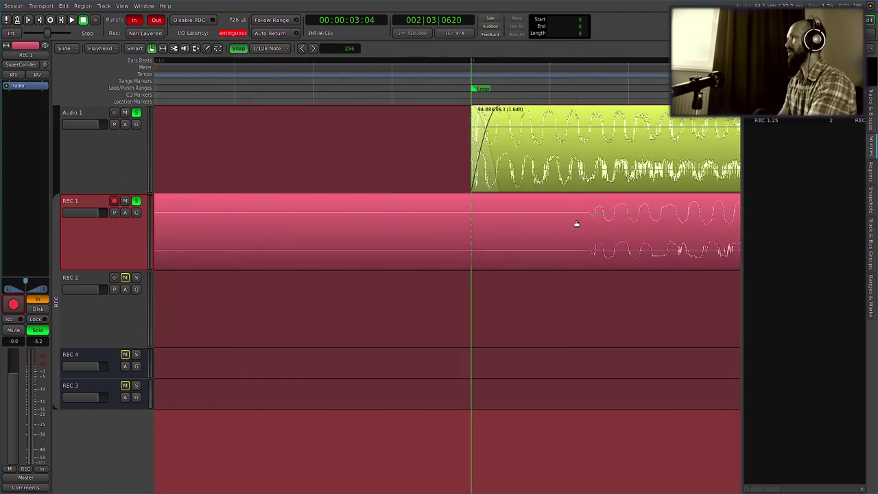
key(r)
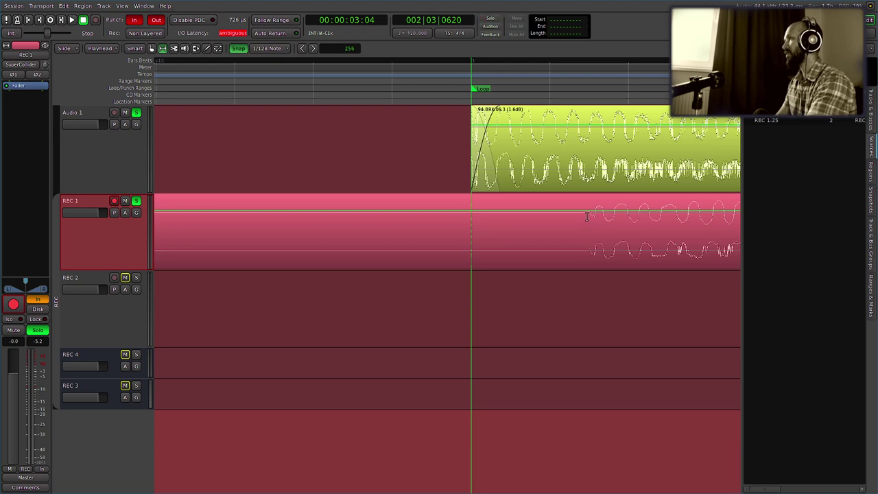
drag(589, 216, 469, 209)
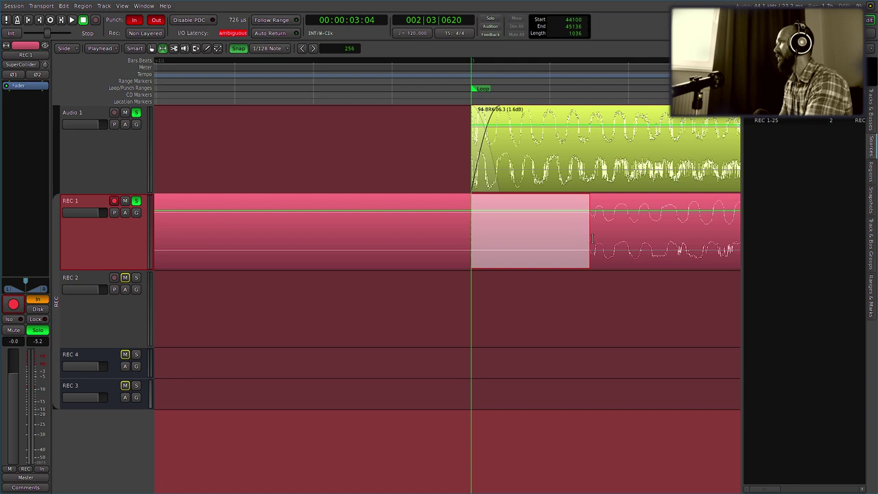
ctrl+scroll(592, 238, up, 3)
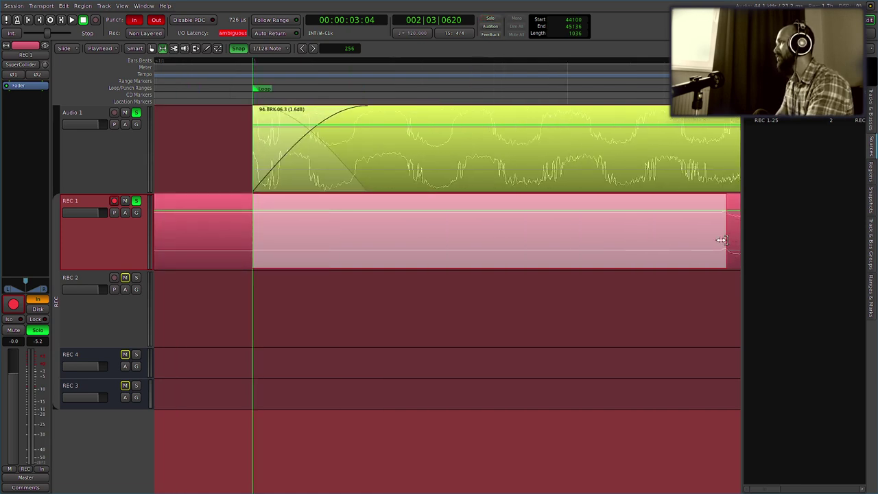
drag(721, 239, 717, 241)
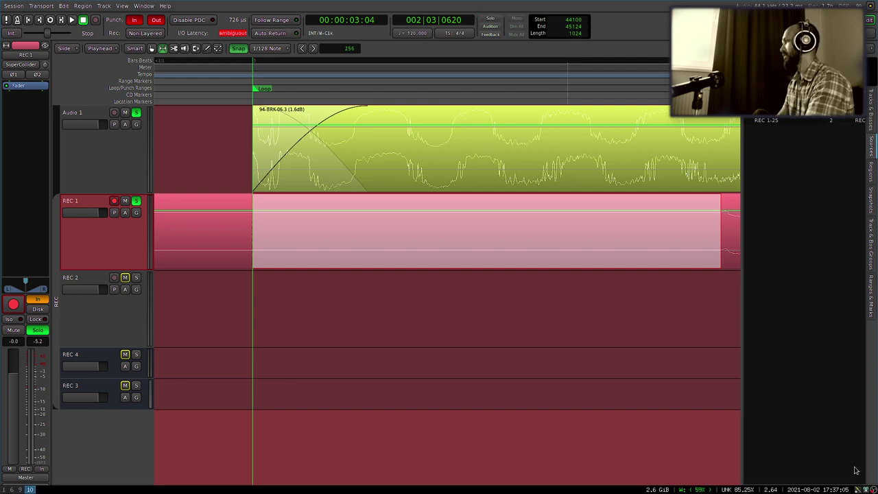
click(857, 489)
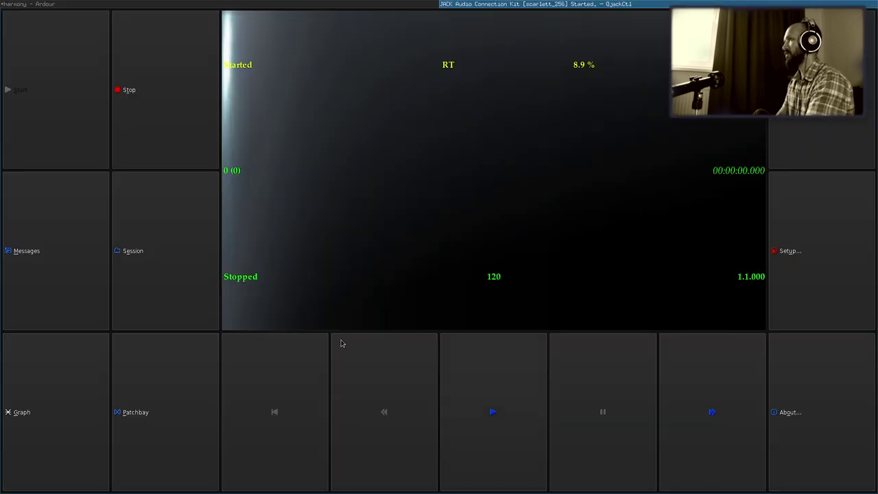
Confirm in QjackCtl that JACK's buffer is 1024 frames at 44100 Hz, then return to Ardour
click(188, 262)
key(super+shift+q)
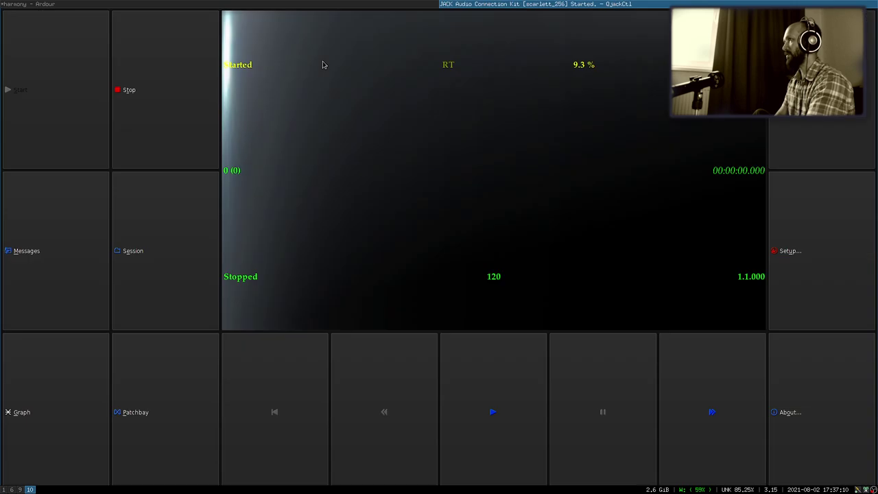
click(37, 262)
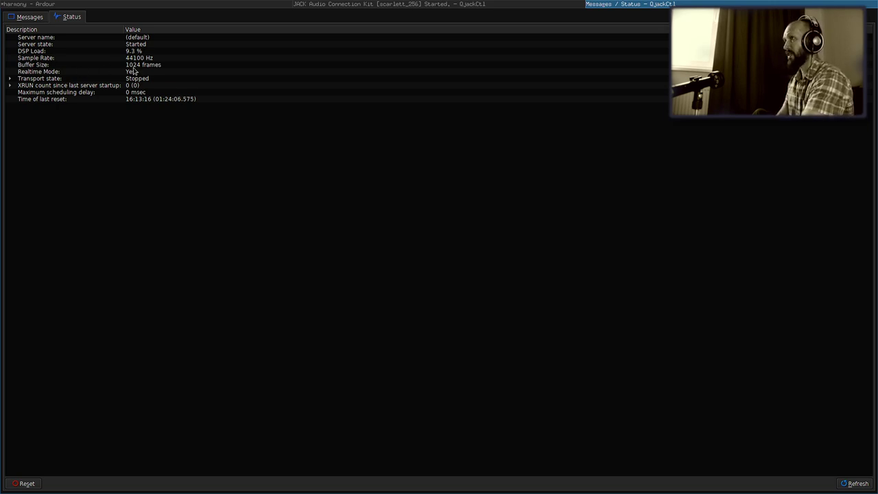
key(super)
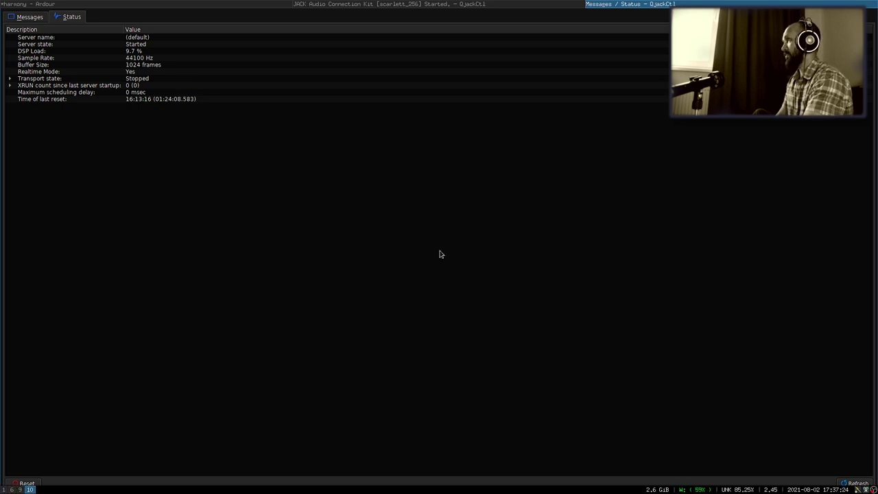
key(super+Left)
key(super+Left)
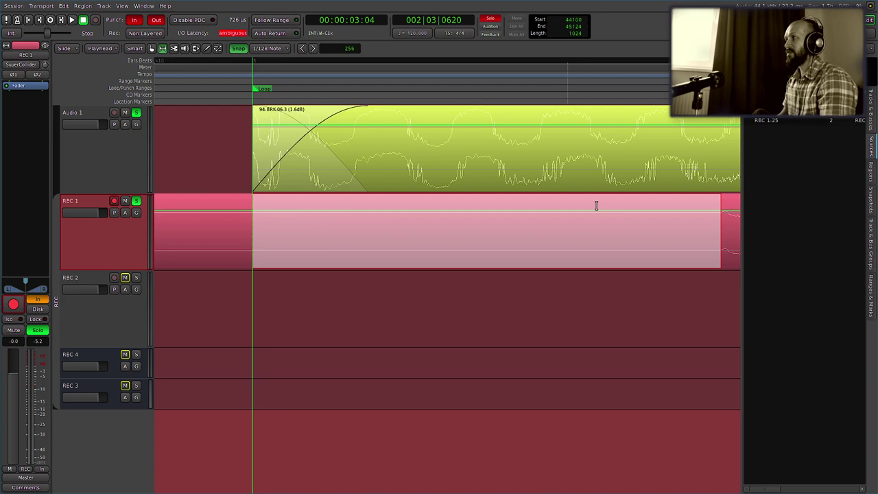
Glance at the SuperCollider reverb code, clear REC 1's range selection and zoom out
key(super+Left)
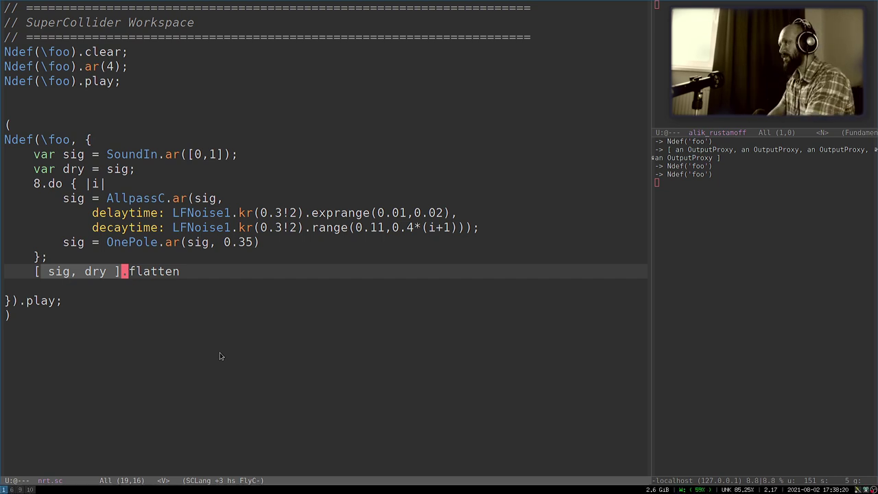
key(alt+Tab)
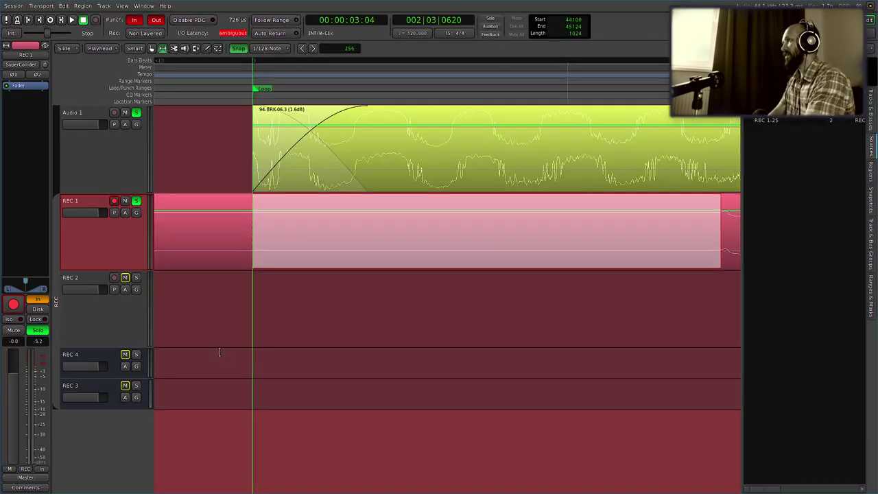
click(326, 297)
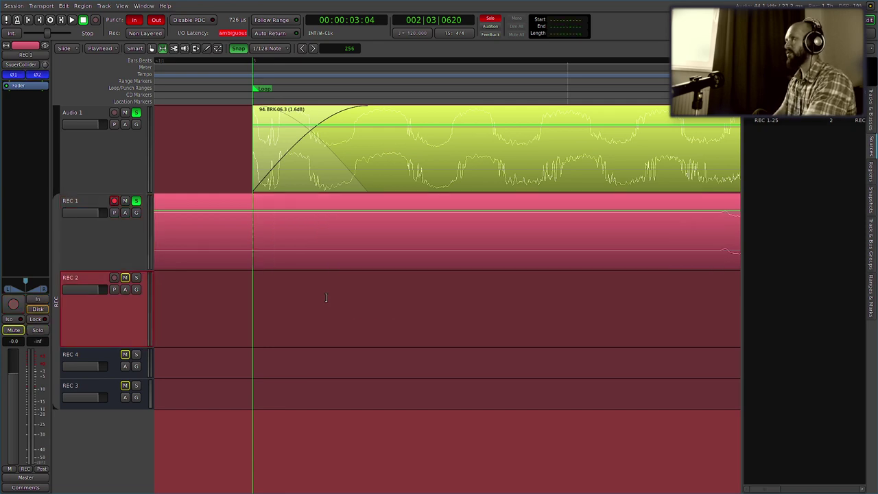
scroll(382, 258, down, 2)
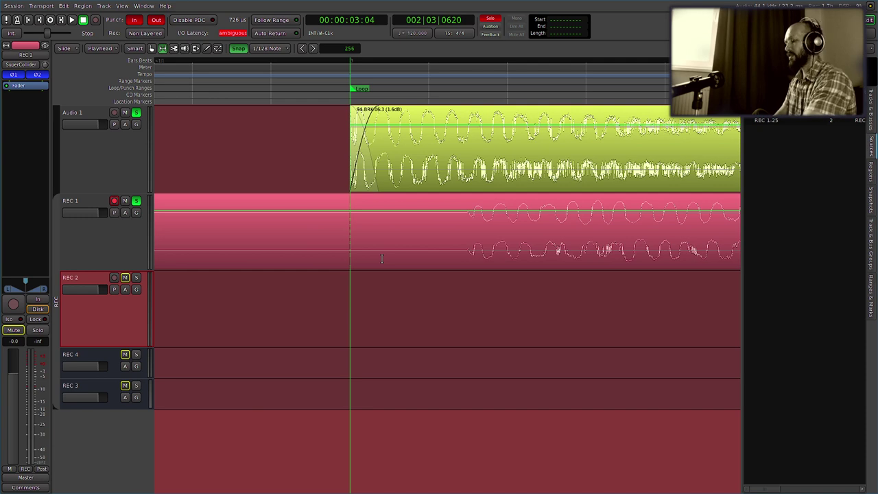
key(alt+Tab)
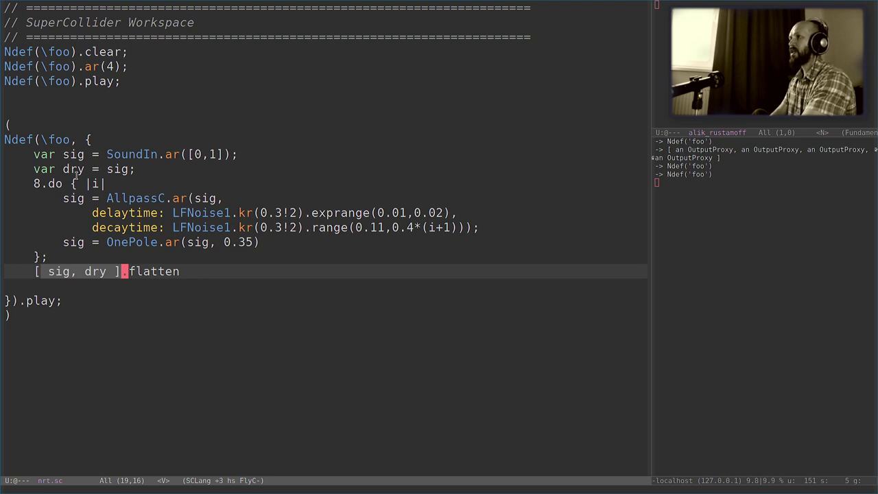
key(b)
key(b)
key(Escape)
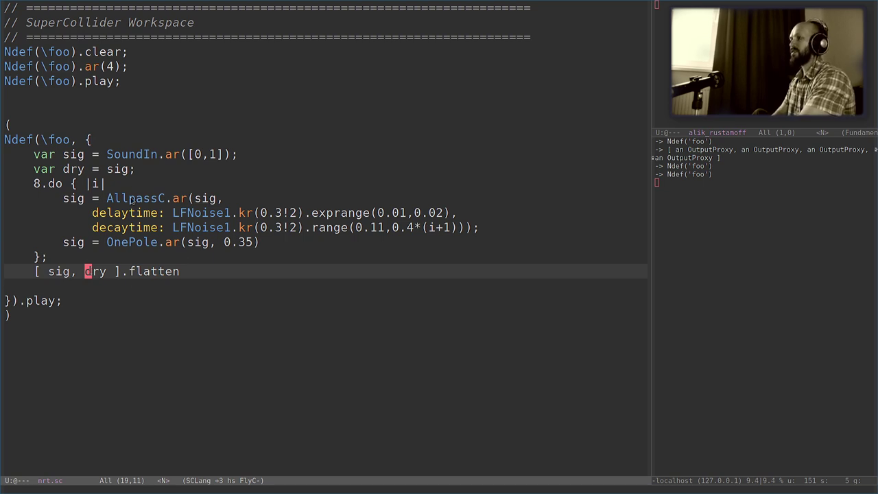
click(59, 271)
click(95, 272)
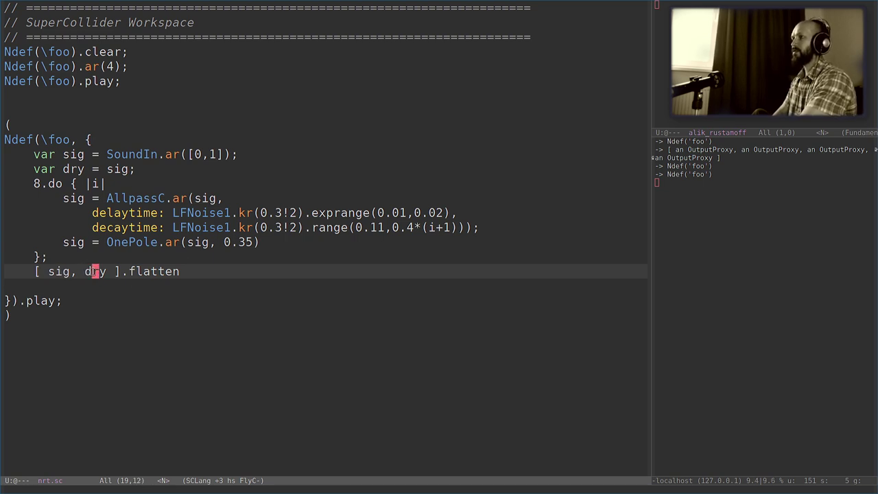
click(58, 272)
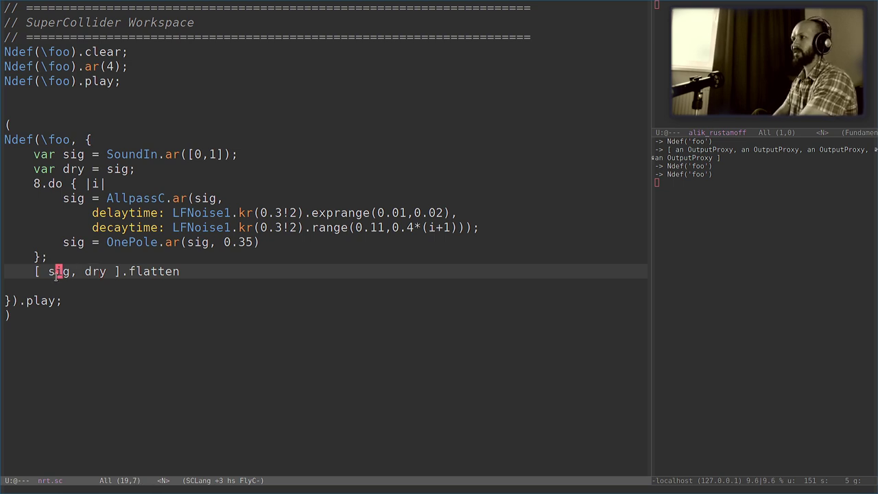
key(Right)
key(Right)
key(Right)
key(Right)
key(Right)
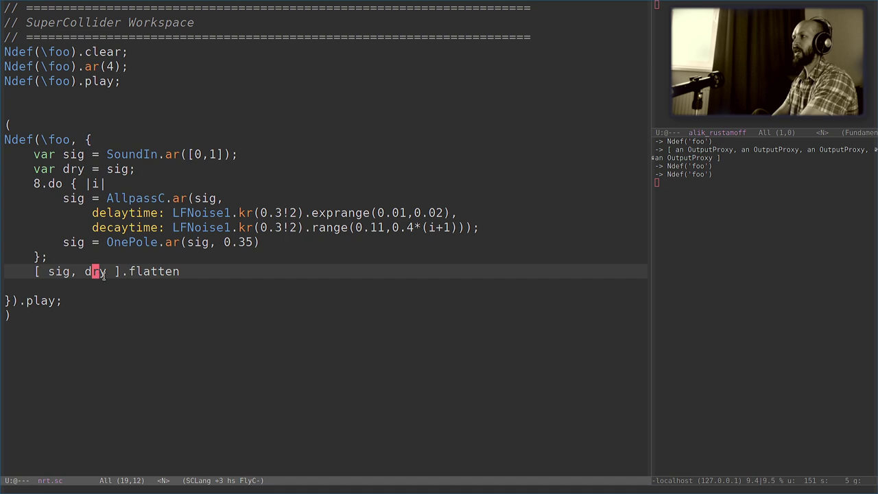
click(117, 272)
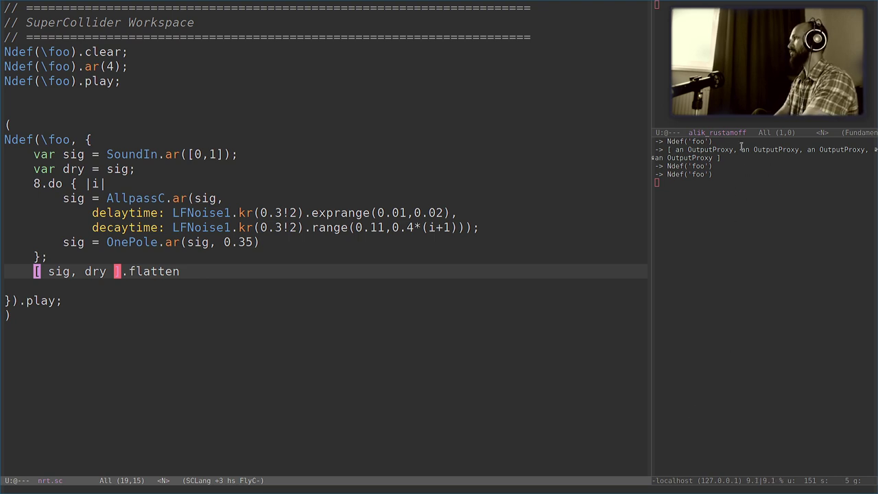
key(super)
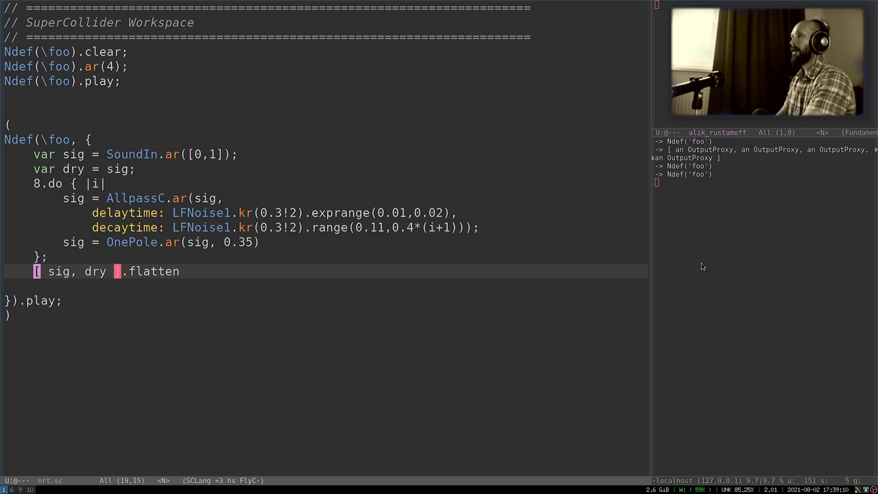
key(super+2)
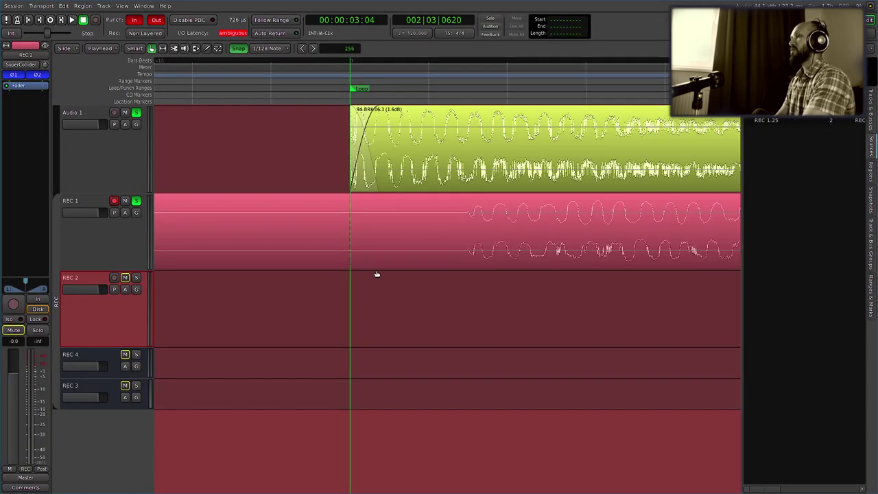
Toggle REC 2's mute, solo REC 2, and select the old region on REC 1
click(125, 277)
click(125, 278)
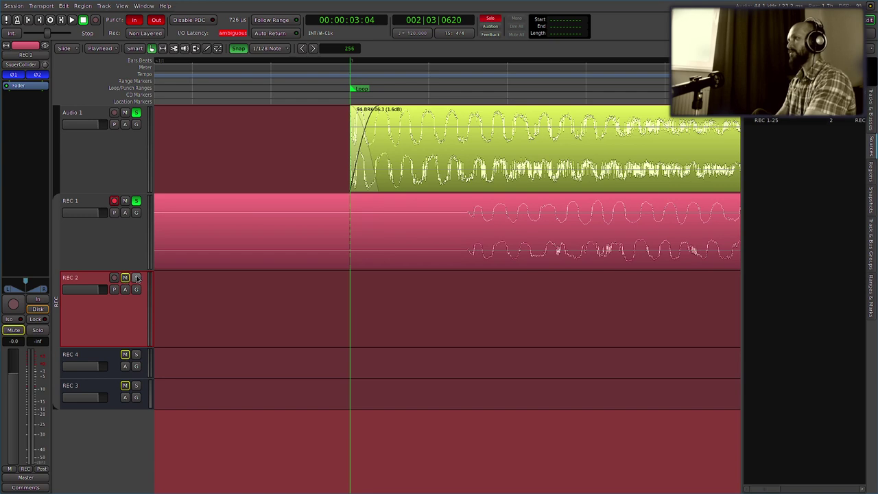
click(135, 277)
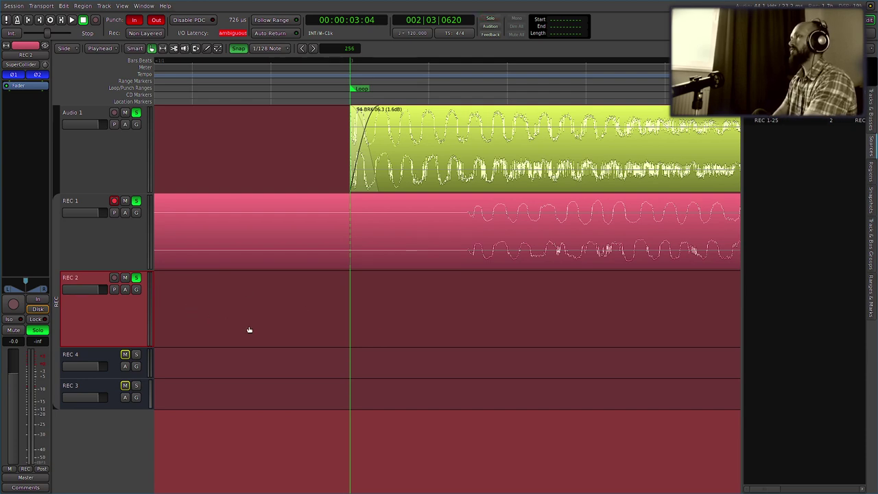
click(263, 248)
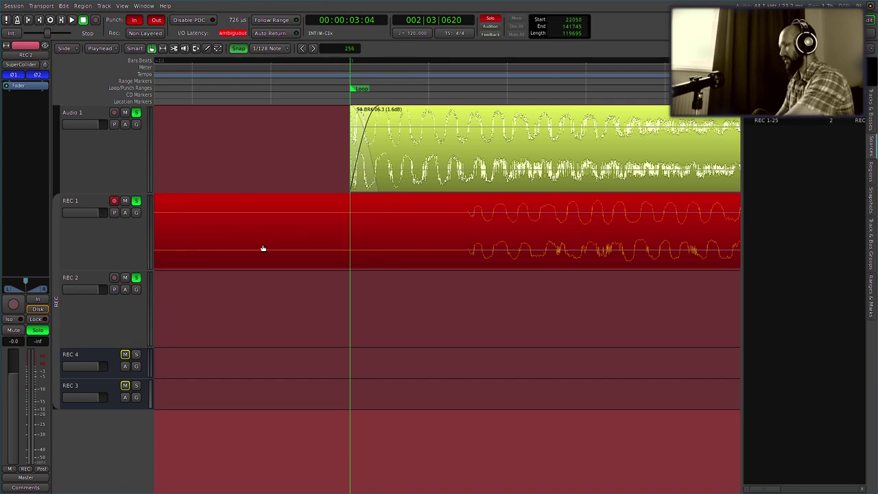
Delete the old REC 1 region and record fresh takes on REC 1 and REC 2
key(Delete)
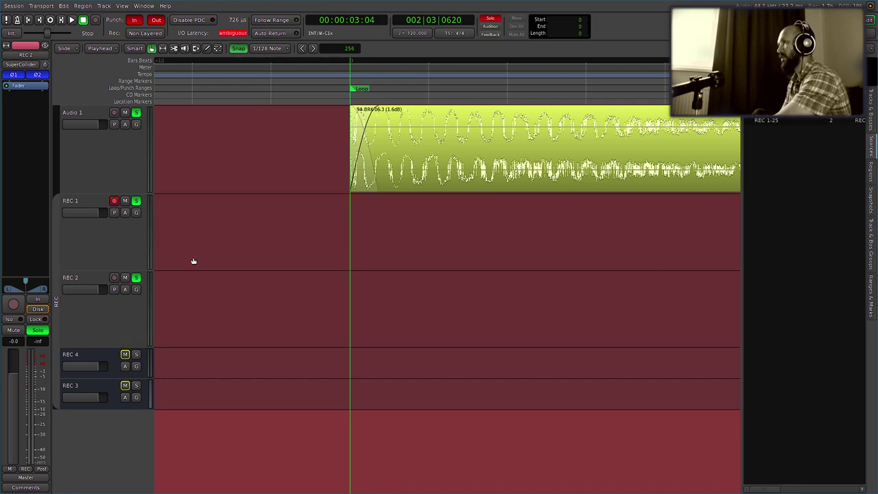
click(114, 278)
scroll(263, 293, down, 3)
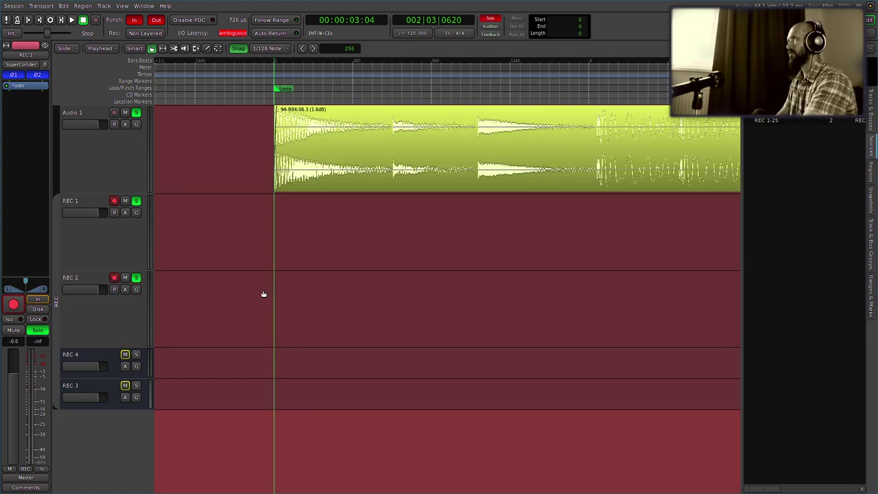
scroll(263, 294, down, 2)
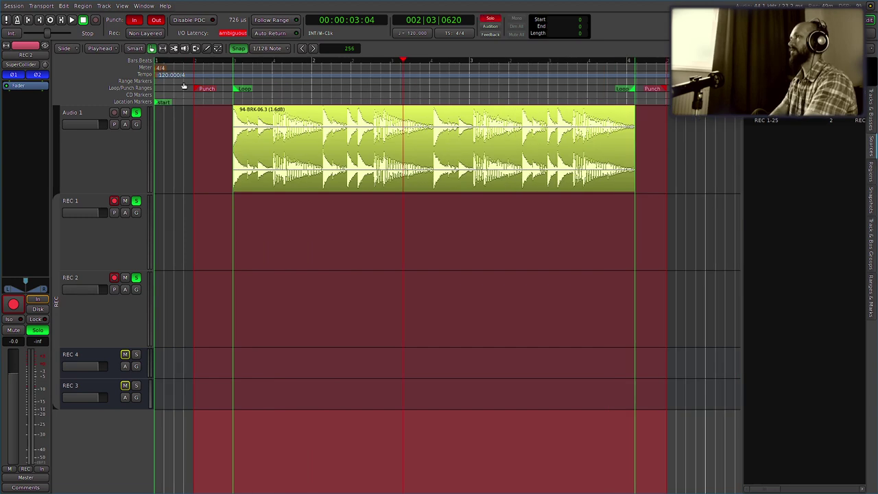
click(184, 86)
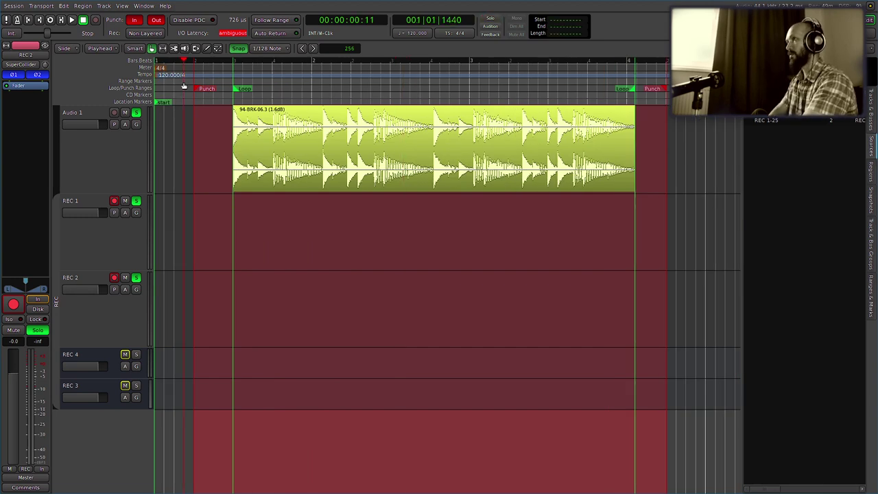
key(shift+r)
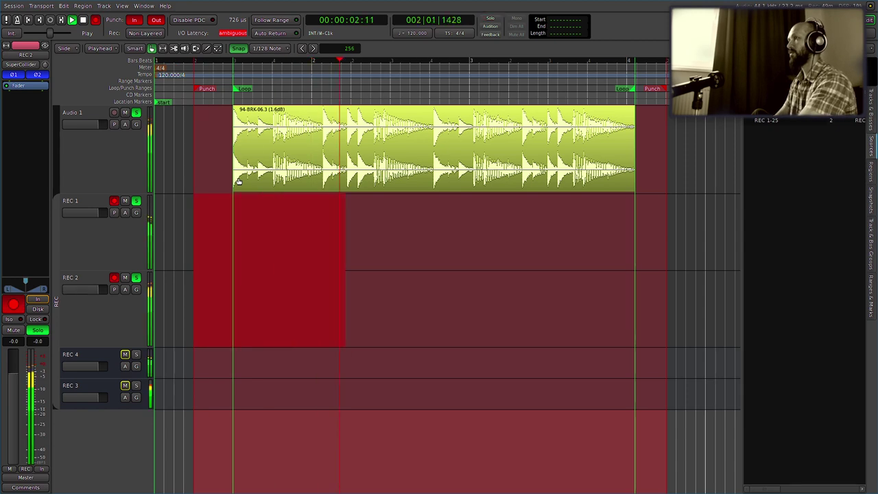
key(space)
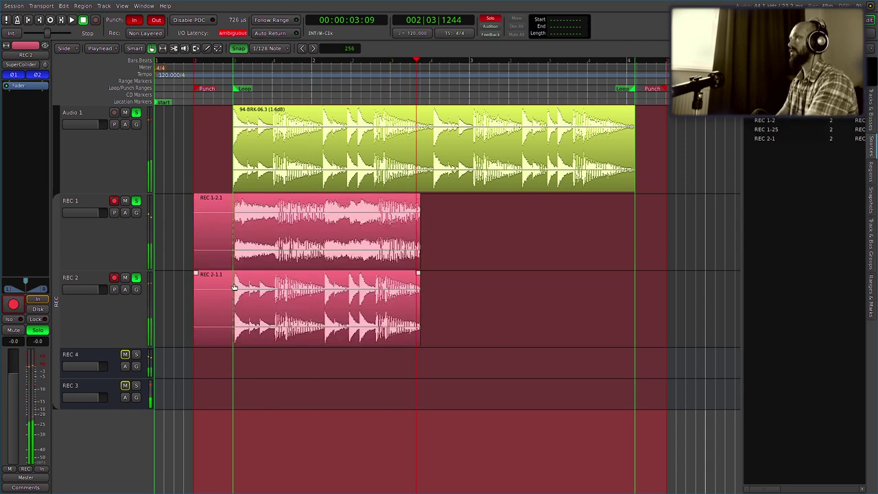
Zoom in and put the playhead at the waveform onset near one second to compare recordings
key(equal)
key(equal)
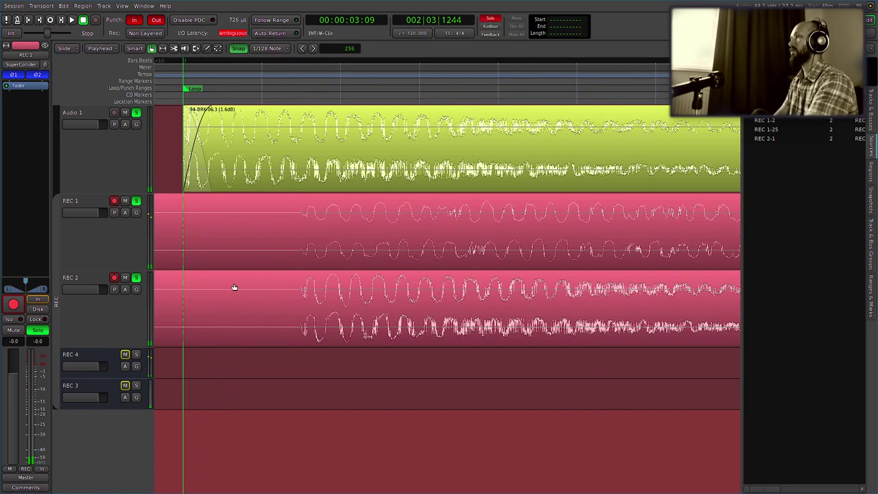
key(equal)
key(equal)
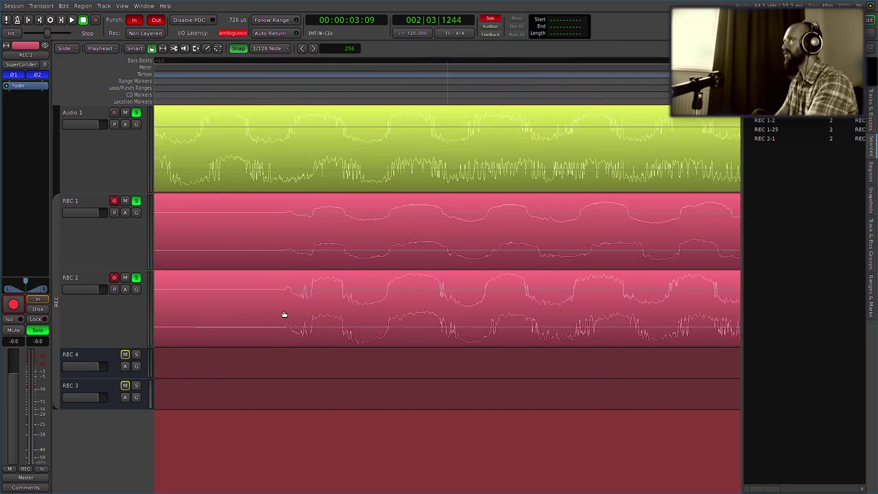
click(287, 90)
click(283, 97)
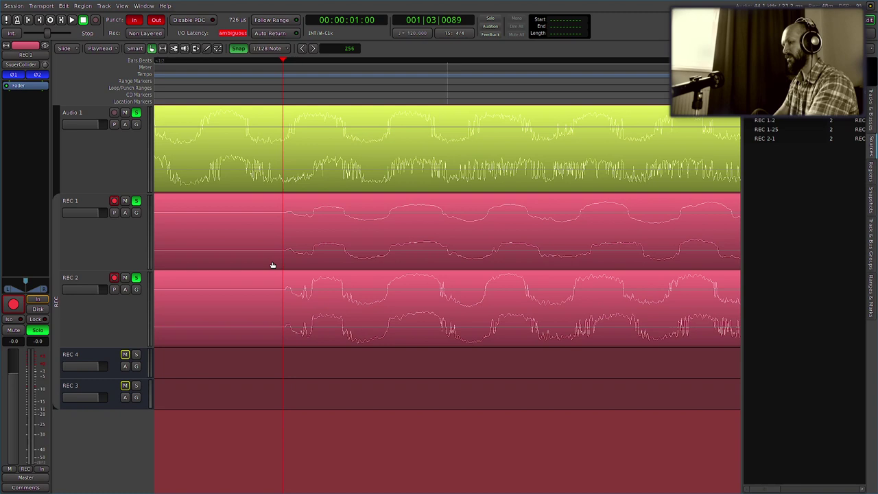
scroll(265, 347, right, 3)
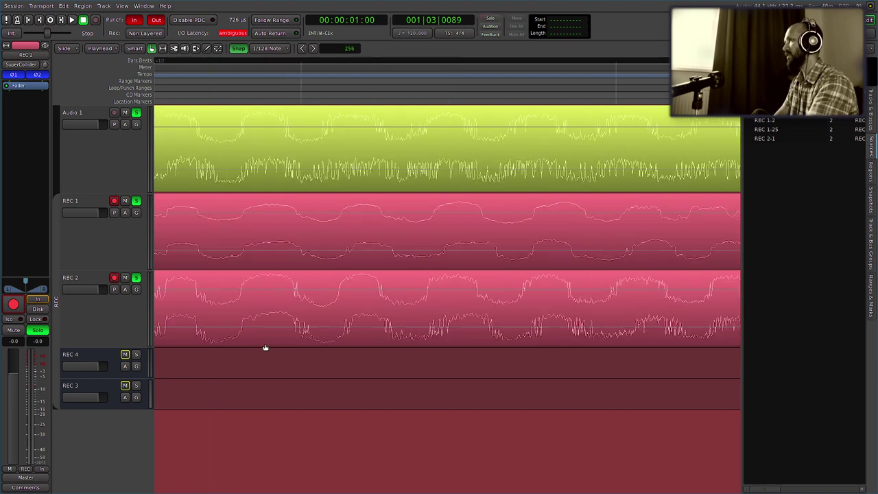
scroll(265, 347, left, 5)
scroll(265, 347, up, 1)
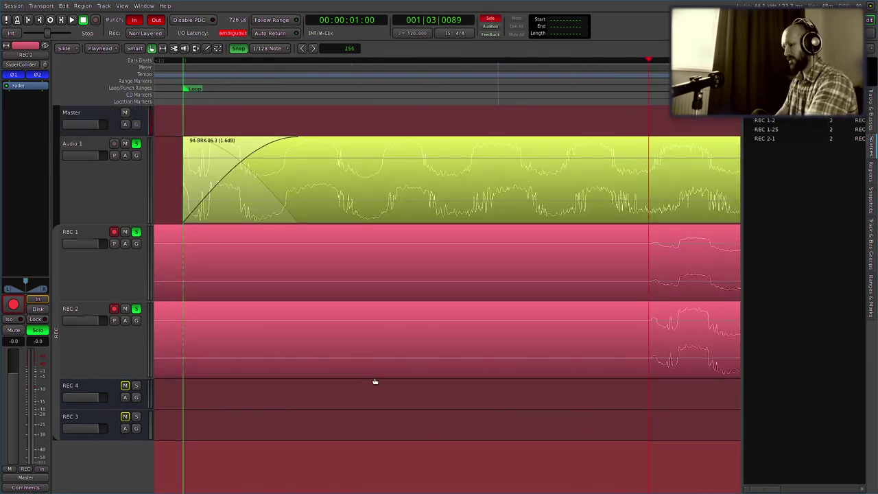
key(r)
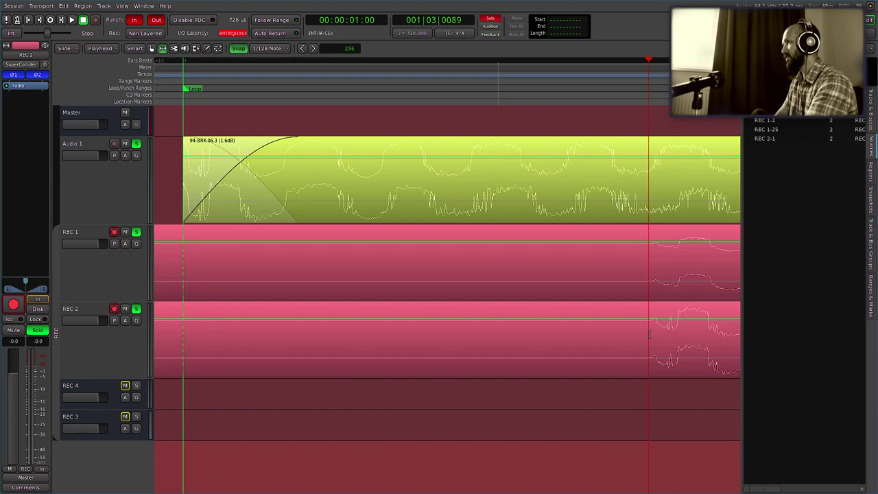
Measure the delay before REC 2's waveform and set the nudge clock to 1024 samples
drag(649, 334, 174, 339)
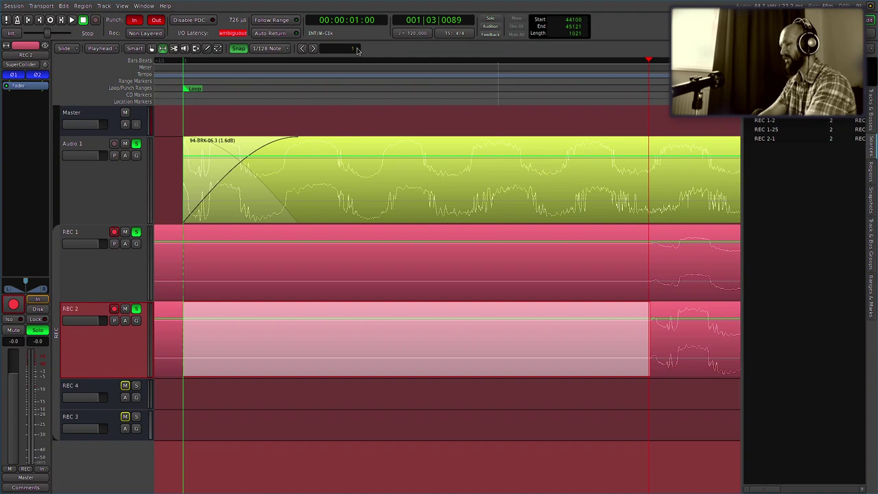
text(1024)
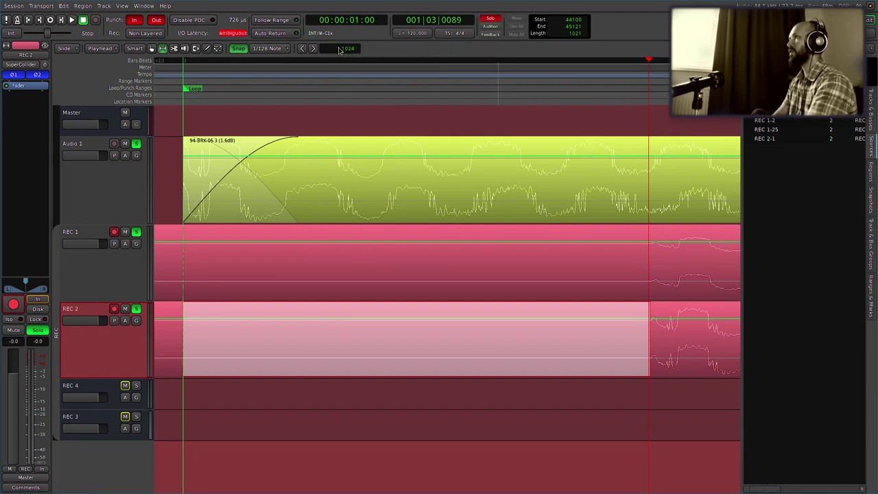
right_click(349, 54)
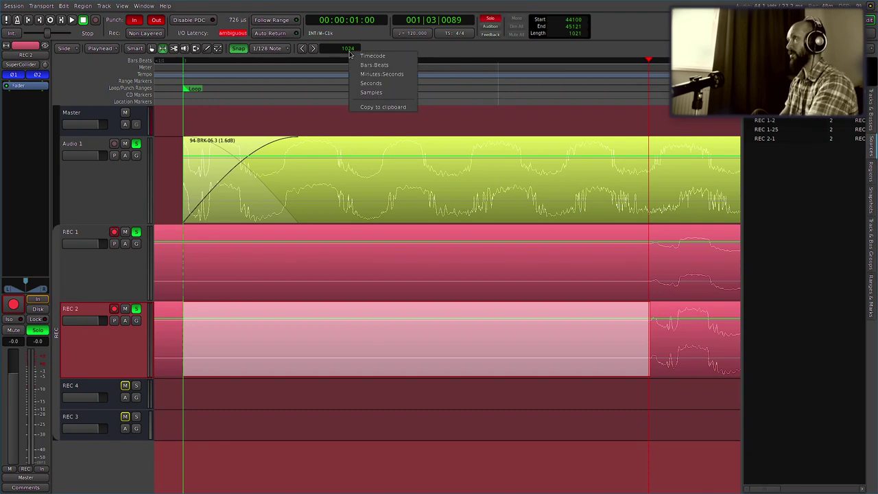
click(375, 93)
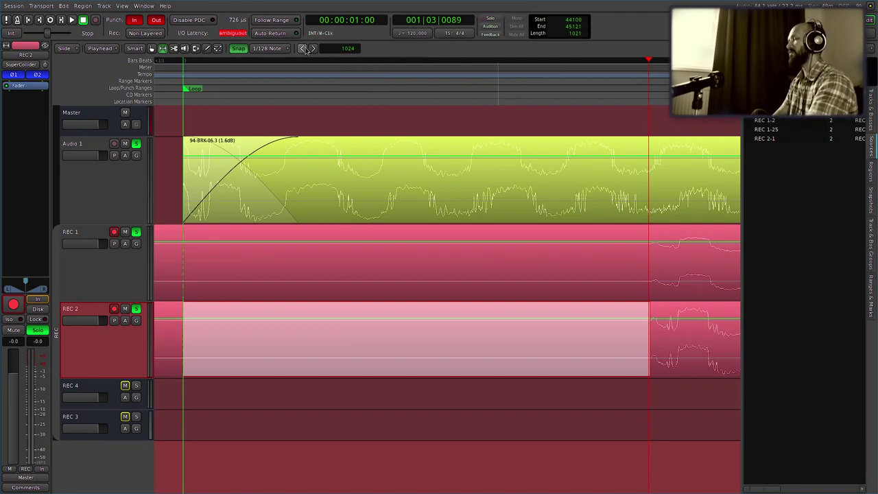
click(393, 172)
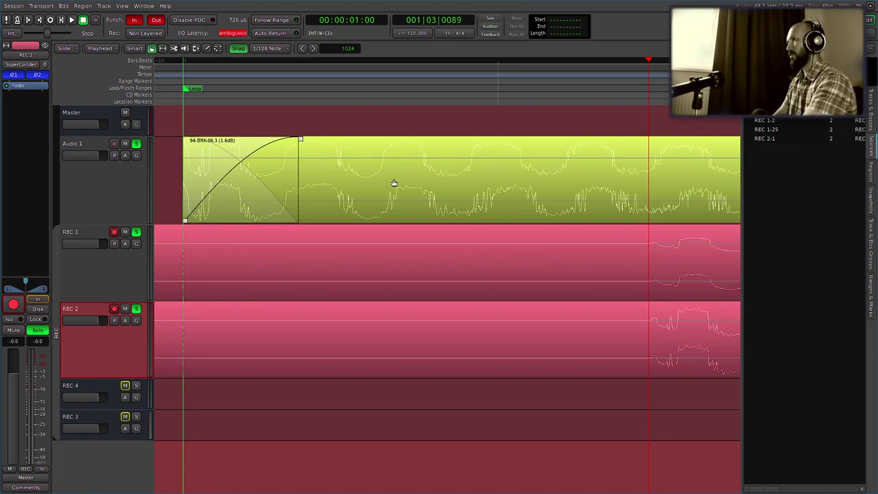
Activate the REC track group and nudge the REC 1 and REC 2 regions 1024 samples earlier
click(58, 345)
click(267, 333)
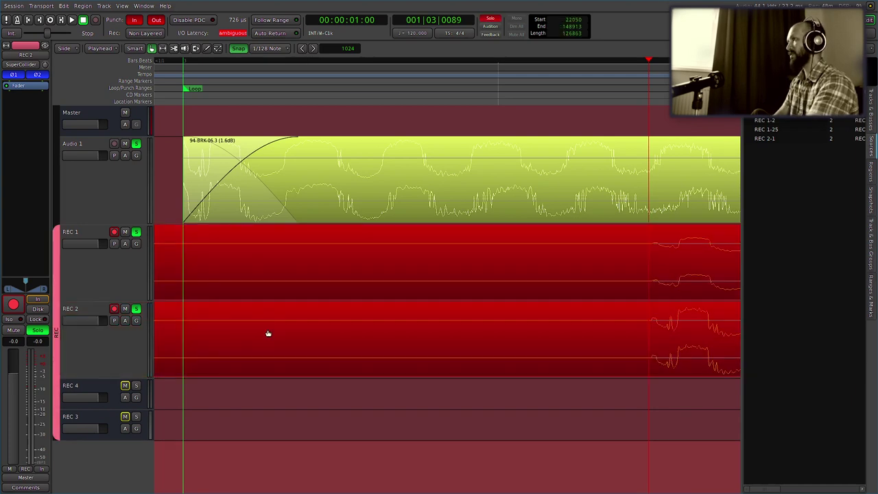
click(302, 50)
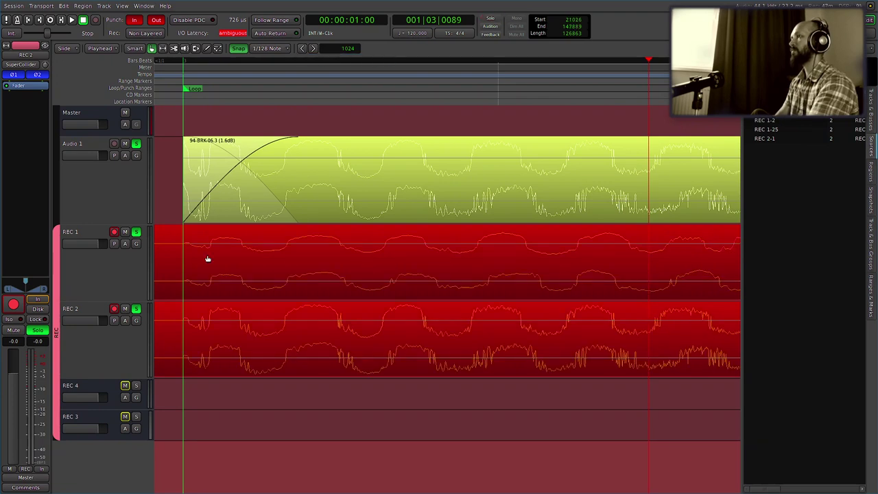
Disarm REC 1, keep REC 2 soloed with Audio 1, and select only REC 2
click(113, 232)
click(136, 232)
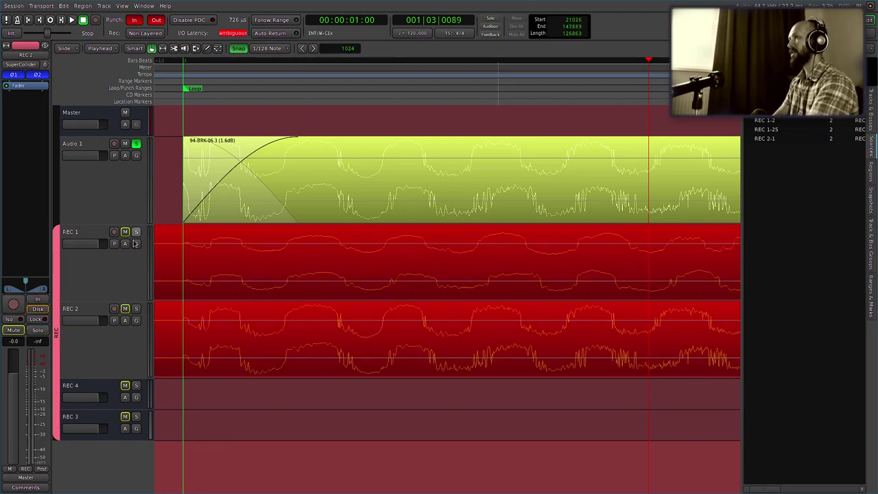
click(136, 309)
click(136, 309)
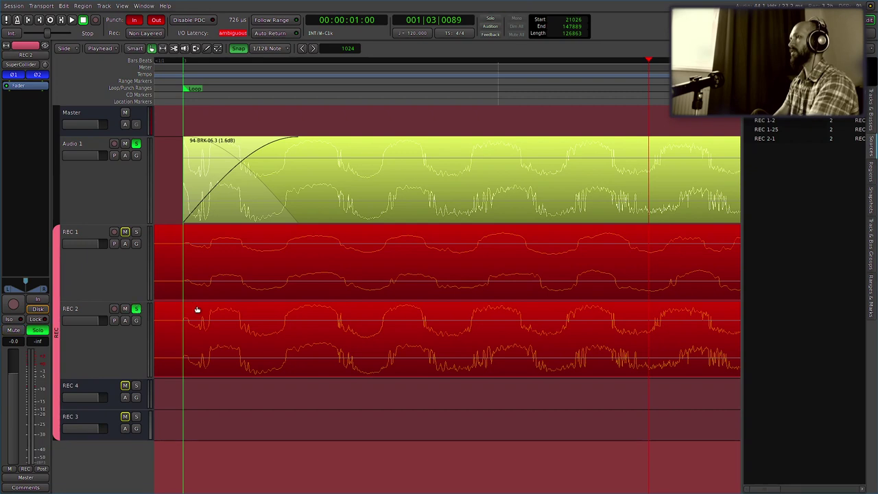
click(122, 339)
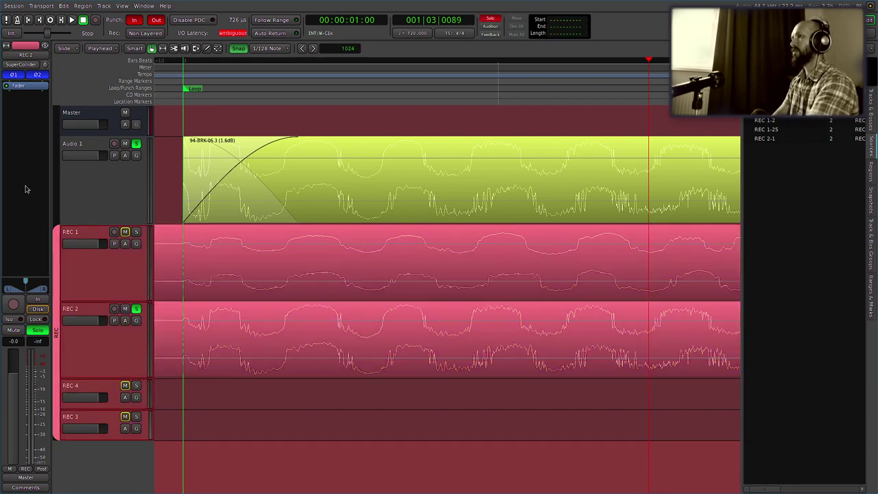
click(90, 338)
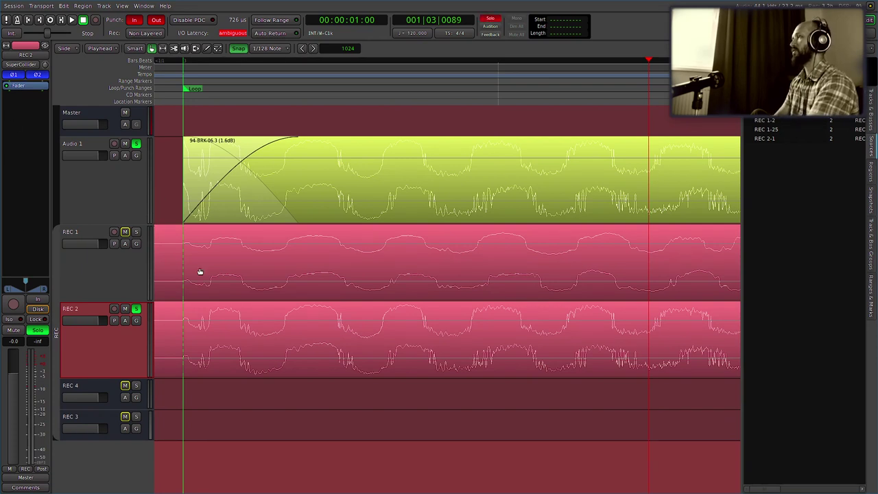
Loop the playback range to listen to the nudged REC timing against Audio 1
scroll(293, 279, down, 2)
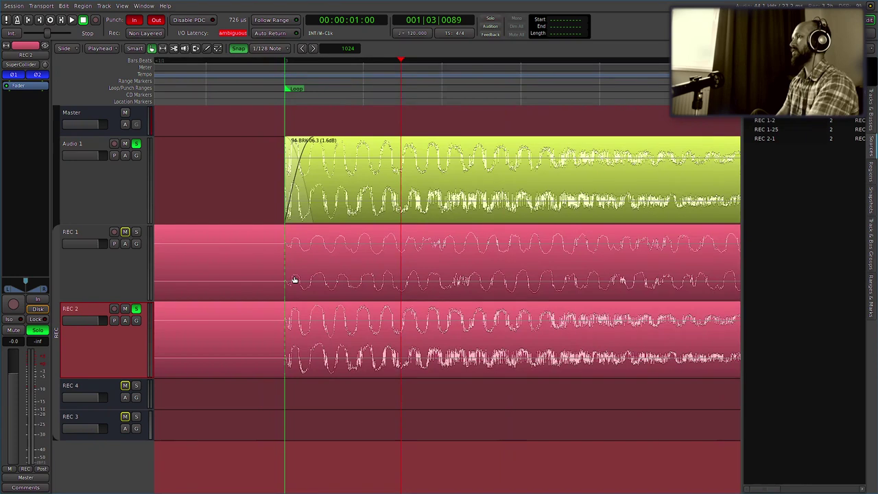
scroll(293, 279, down, 2)
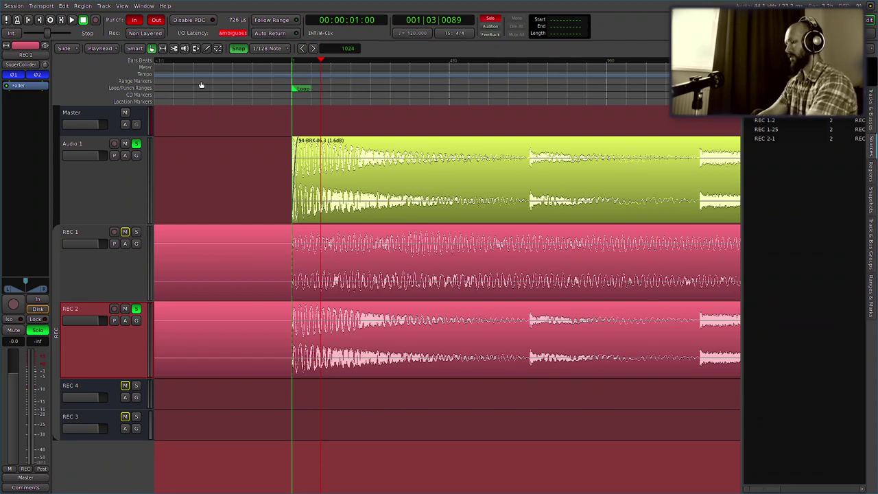
key(l)
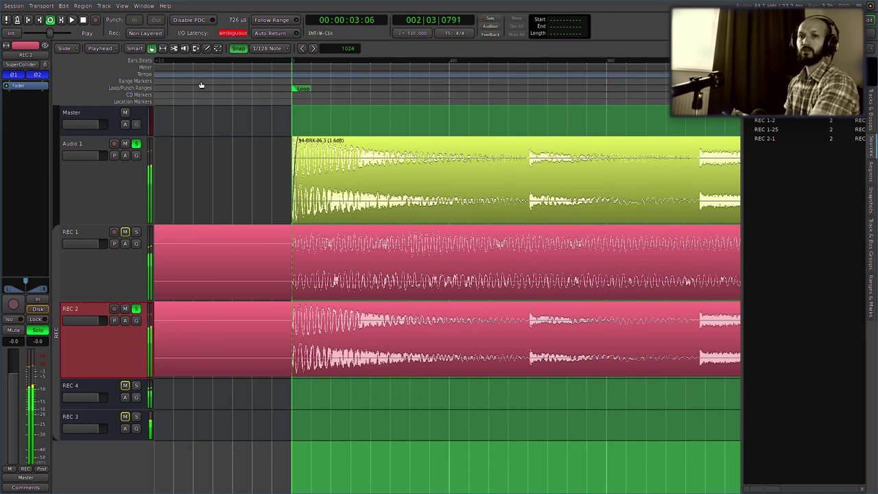
key(space)
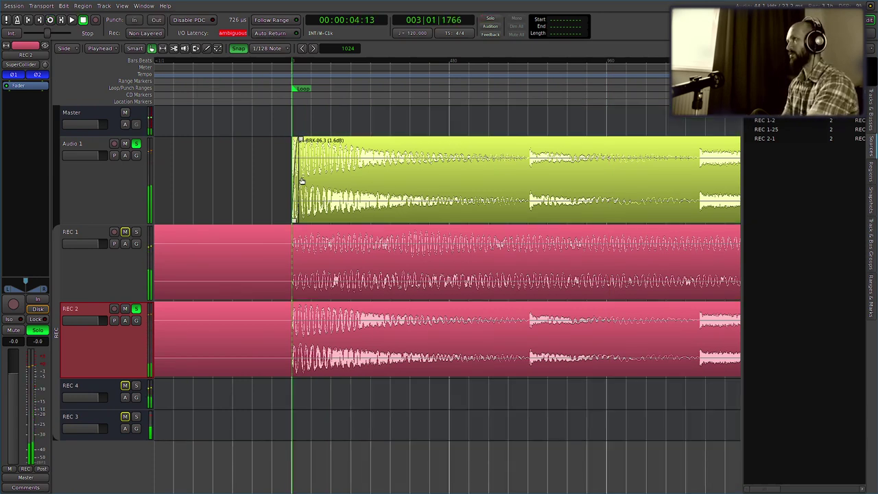
scroll(301, 181, down, 5)
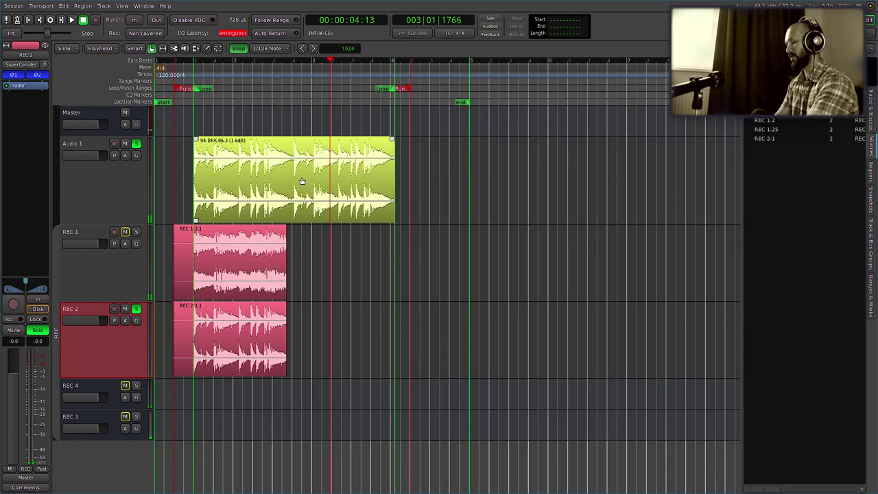
key(l)
Glance at the Mixer, then zoom in on the regions and select the REC 1 region
key(alt+m)
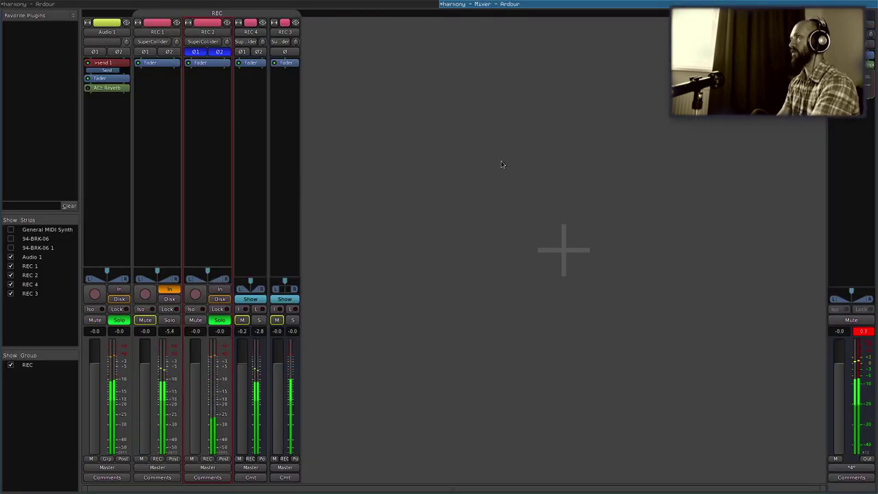
key(alt+m)
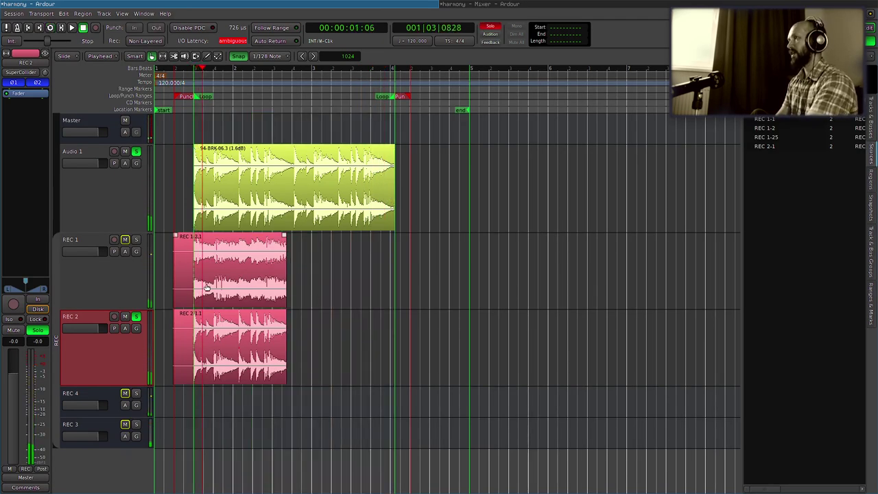
key(=)
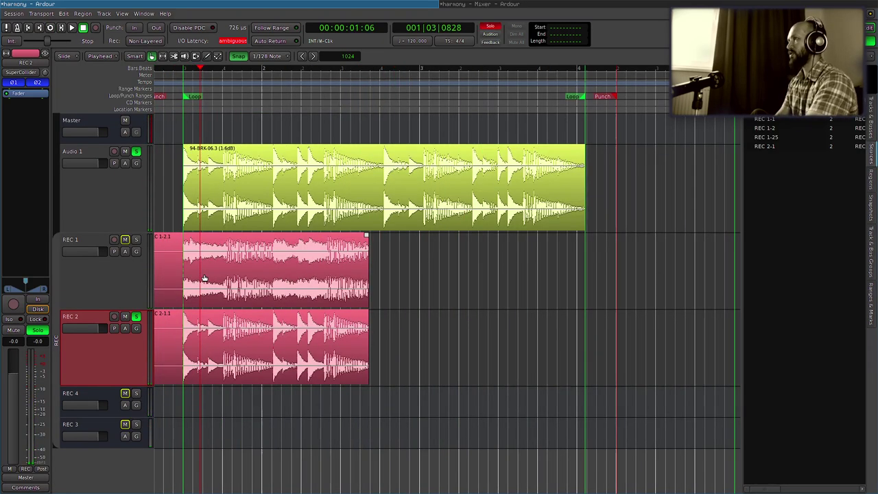
key(=)
scroll(306, 274, left, 5)
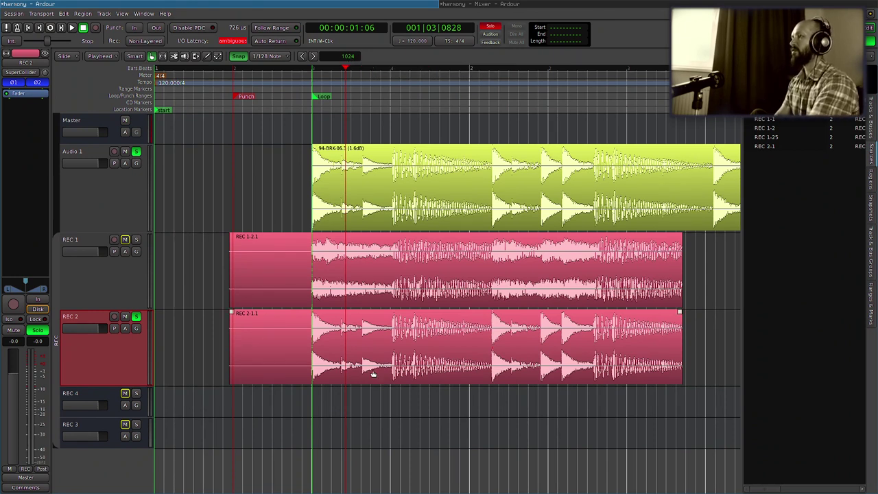
click(451, 272)
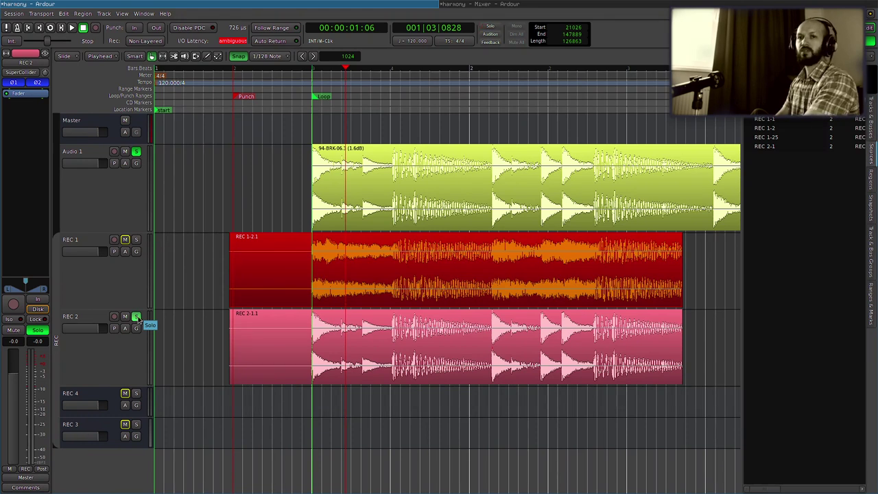
Delete the old recorded regions on REC 1 and REC 2
click(127, 275)
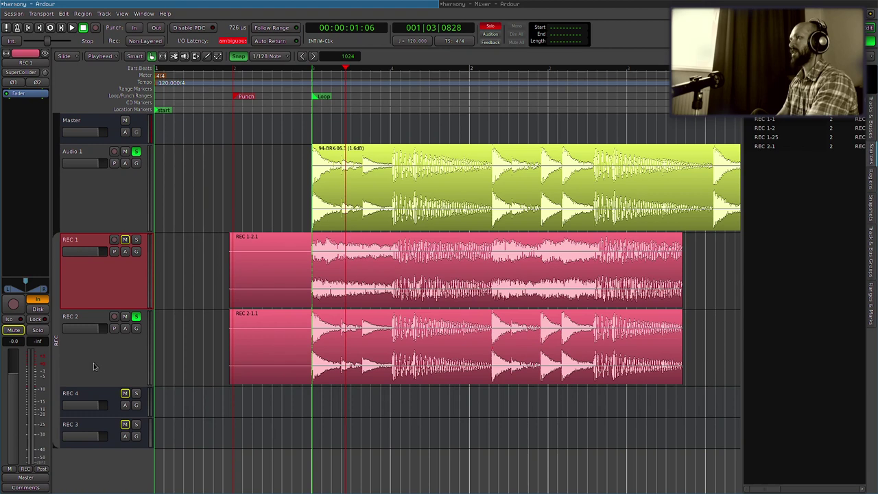
ctrl+click(121, 364)
drag(194, 265, 250, 331)
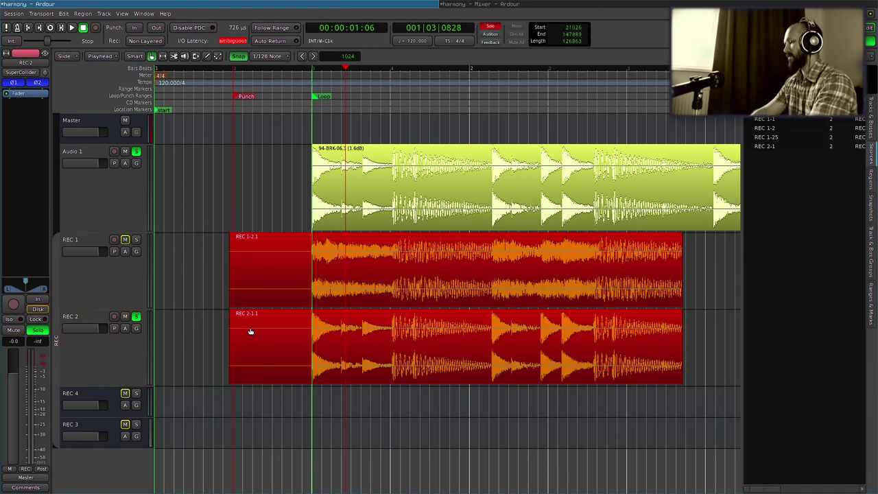
key(Delete)
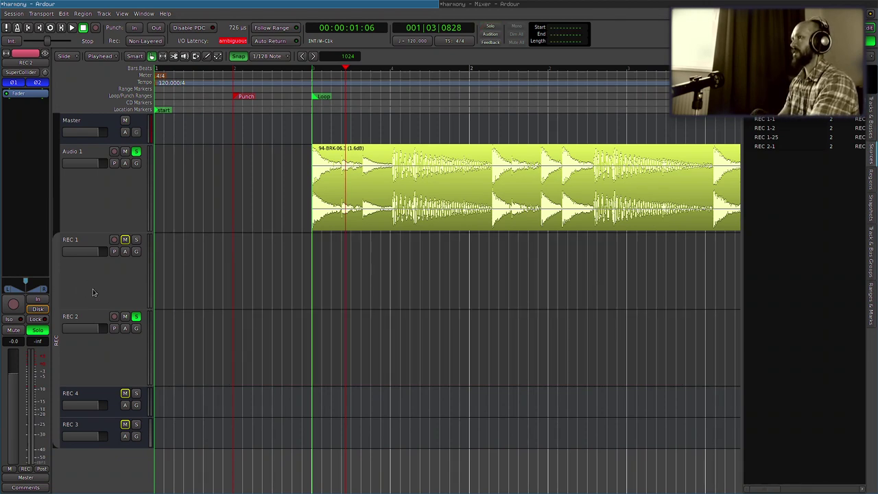
Set REC 1 and REC 2 to Align With Existing Material
click(108, 271)
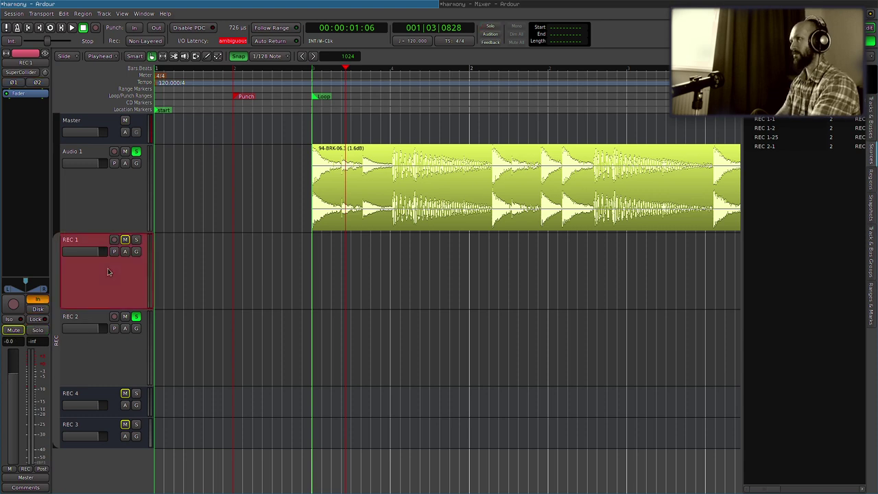
ctrl+click(90, 355)
right_click(91, 356)
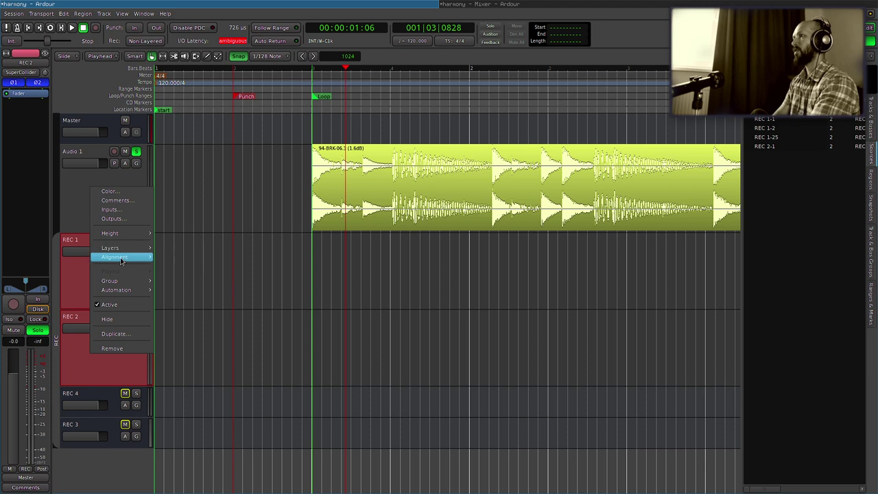
mouse_move(121, 261)
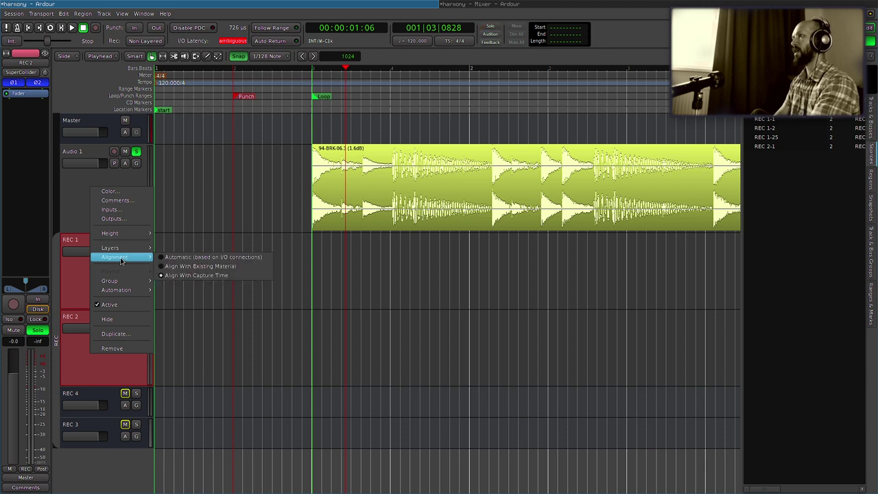
click(194, 271)
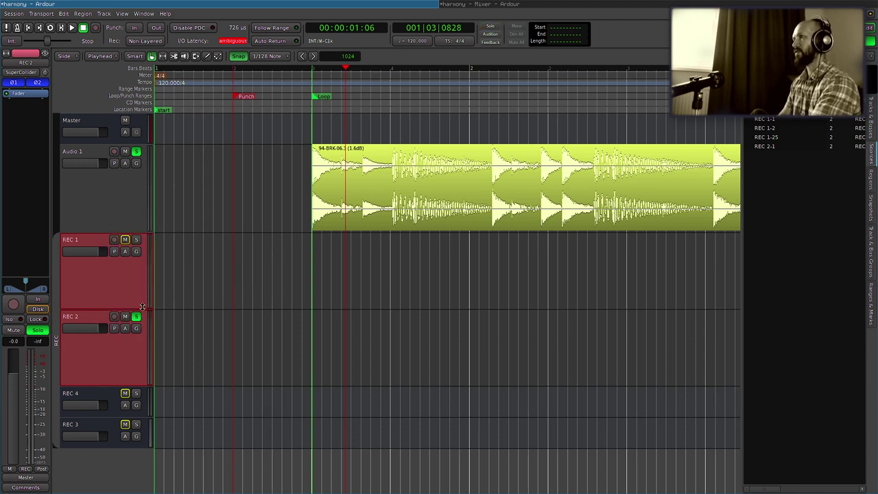
Arm REC 1 and REC 2, solo REC 1, and place the playhead before the punch range
click(113, 316)
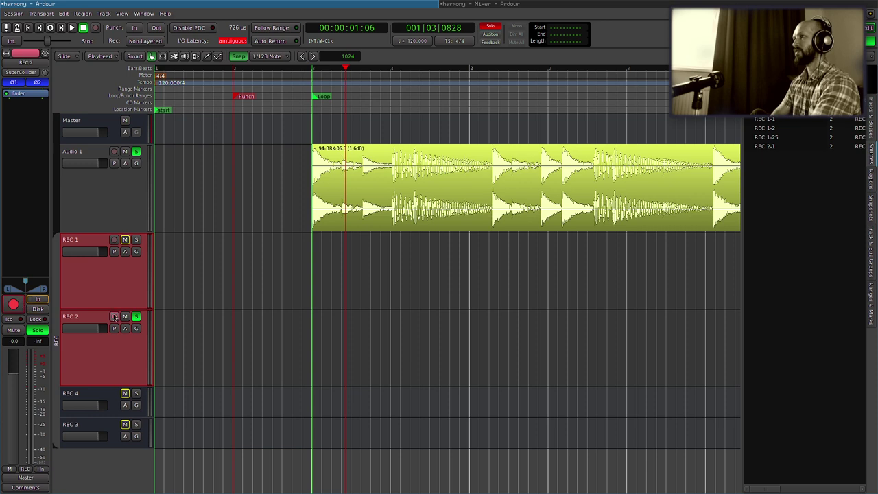
click(114, 240)
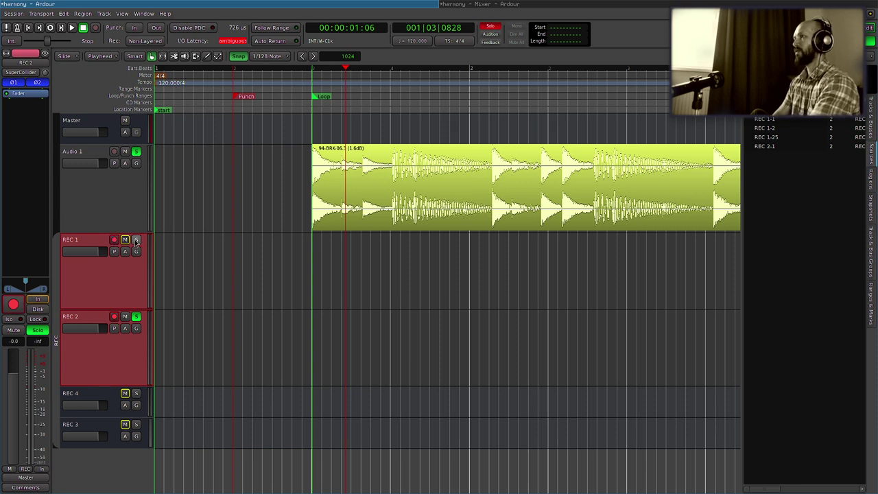
click(136, 240)
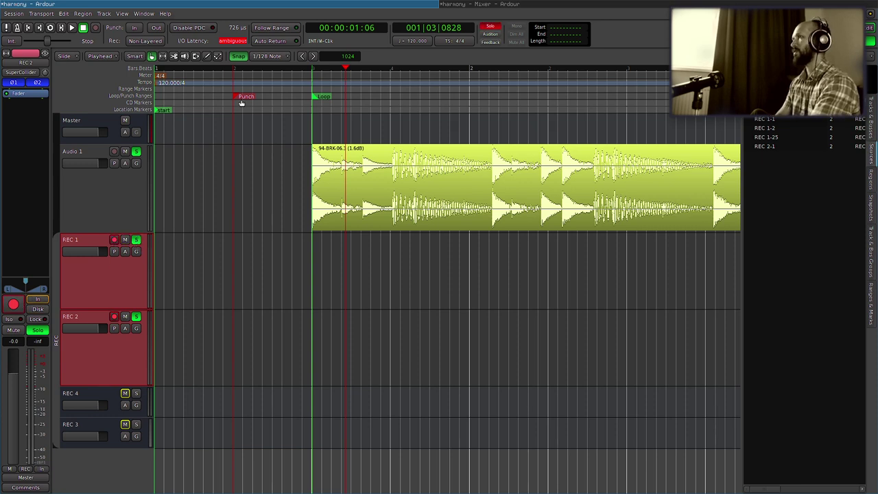
click(213, 93)
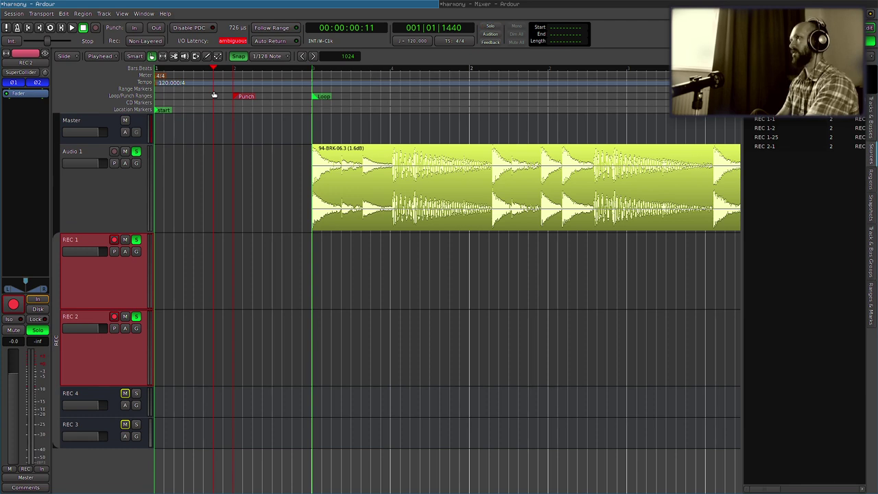
Record a short take onto REC 1 and REC 2, then zoom in to compare its onset with Audio 1
key(shift+space)
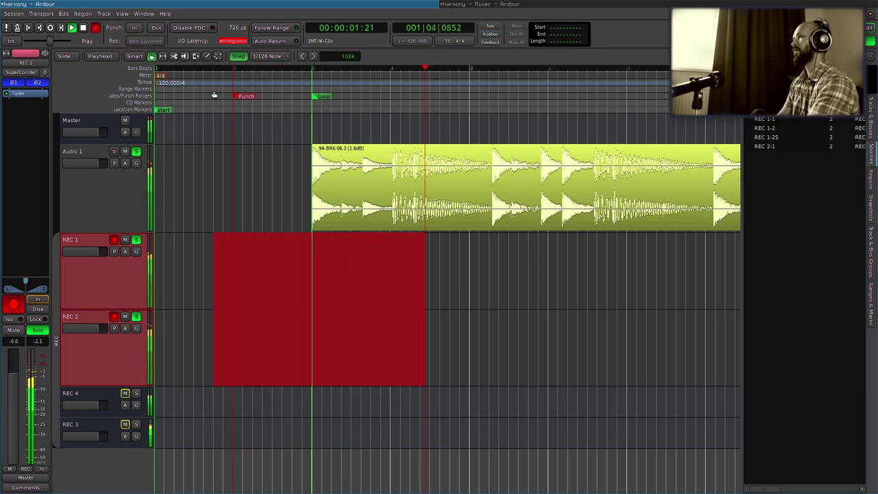
key(space)
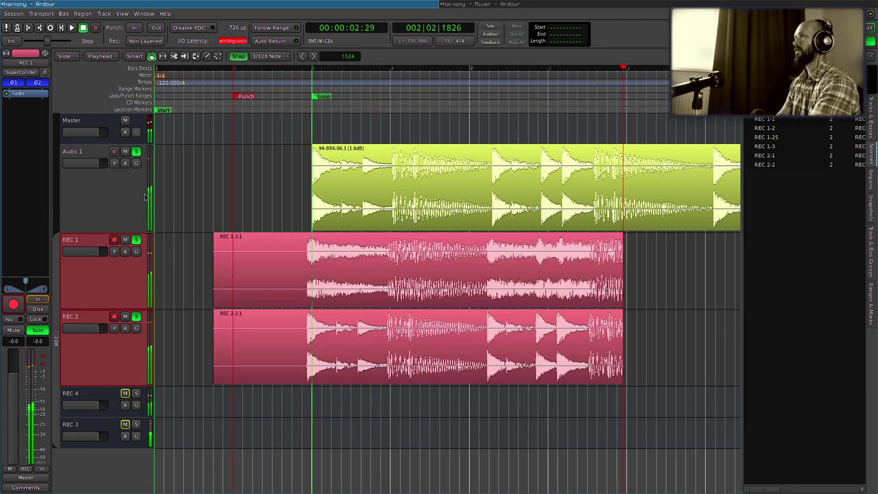
scroll(313, 270, up, 4)
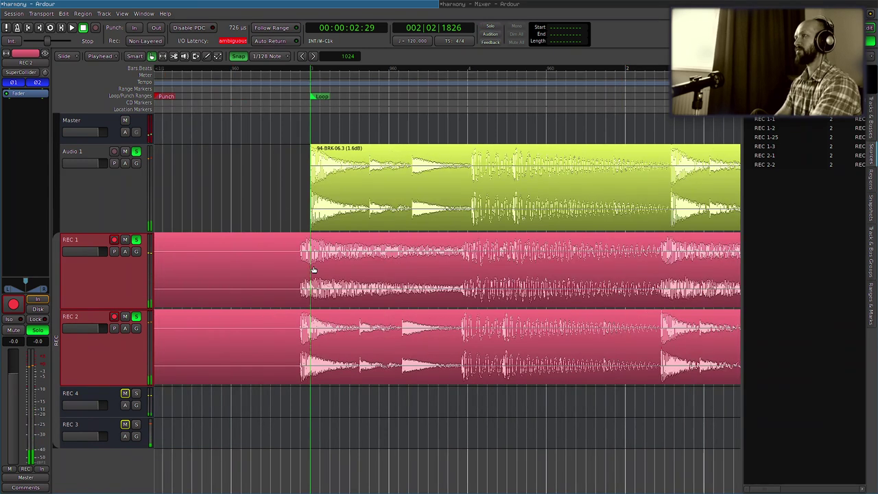
scroll(313, 269, up, 1)
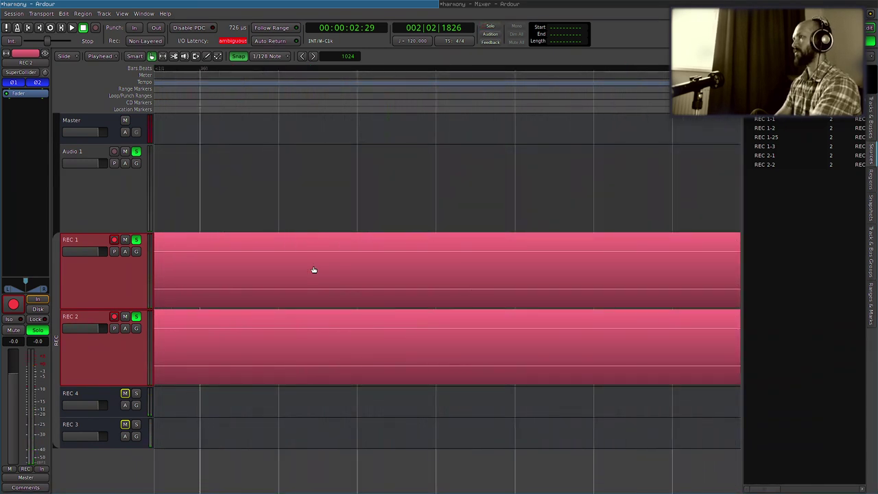
scroll(314, 270, up, 1)
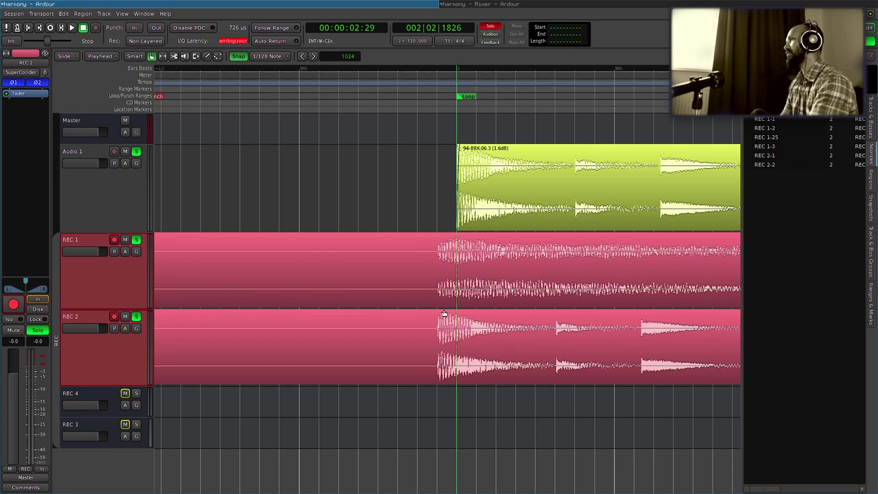
scroll(443, 314, up, 2)
scroll(443, 313, up, 2)
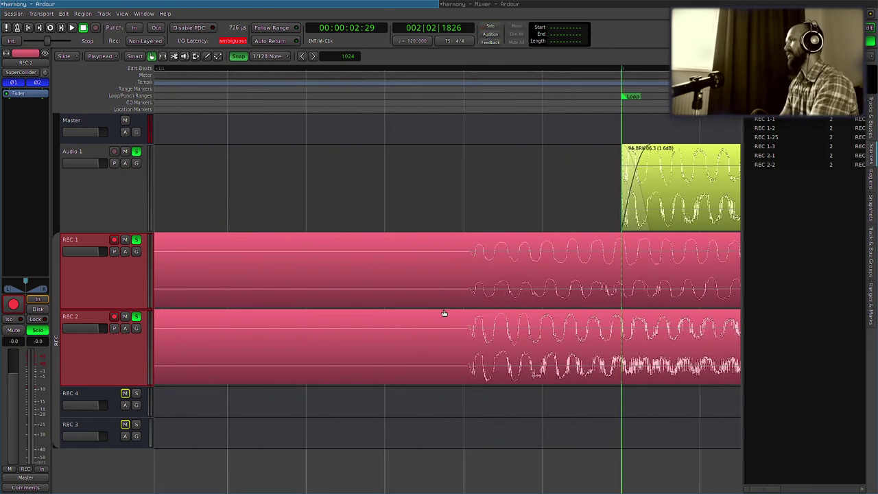
scroll(444, 314, down, 2)
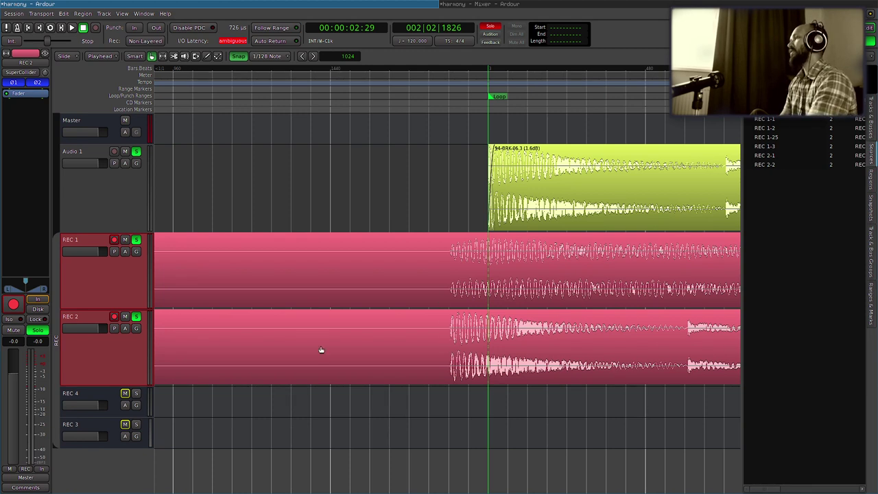
right_click(117, 277)
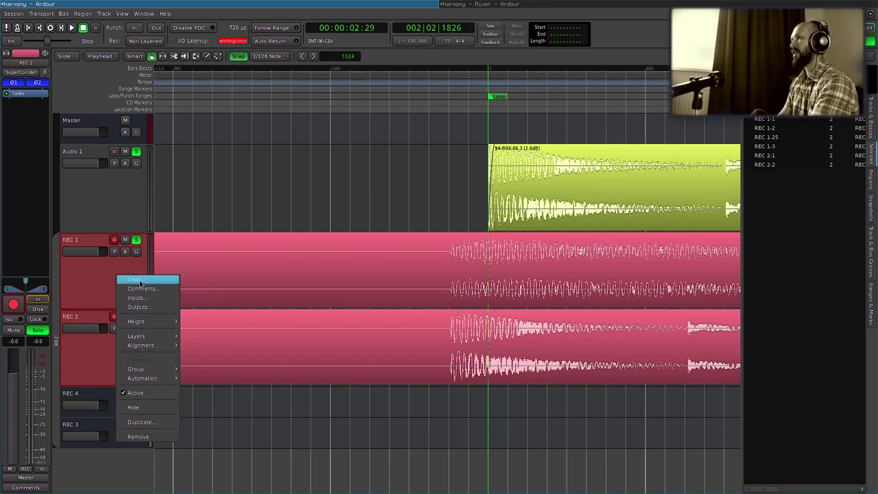
Switch REC 1 and REC 2 to Align With Capture Time and delete the fresh takes
mouse_move(148, 349)
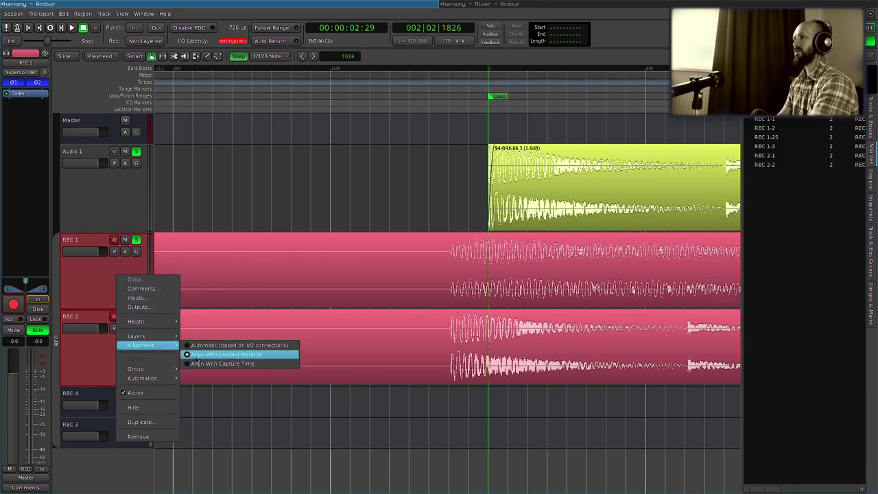
click(220, 363)
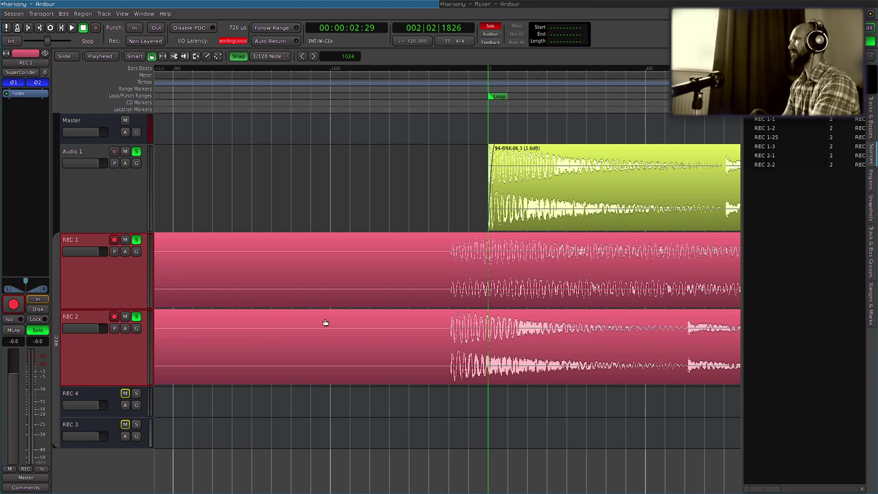
scroll(324, 323, down, 2)
scroll(326, 322, down, 2)
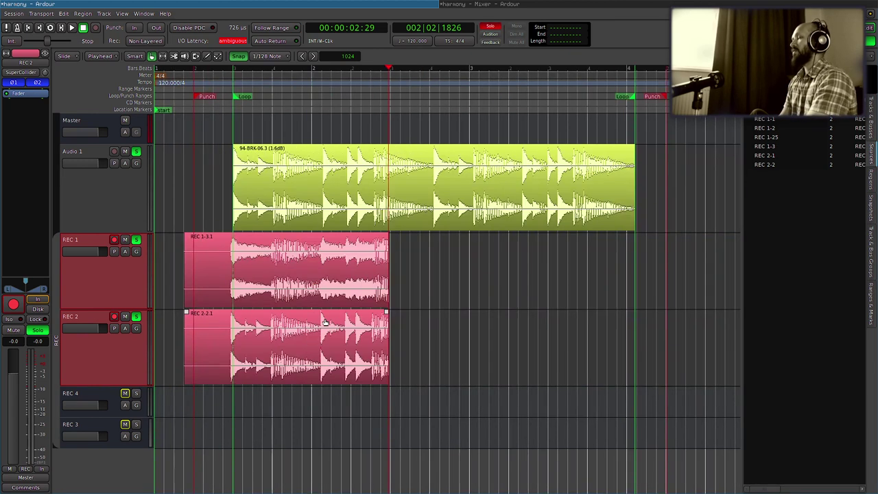
drag(411, 357, 350, 279)
key(Delete)
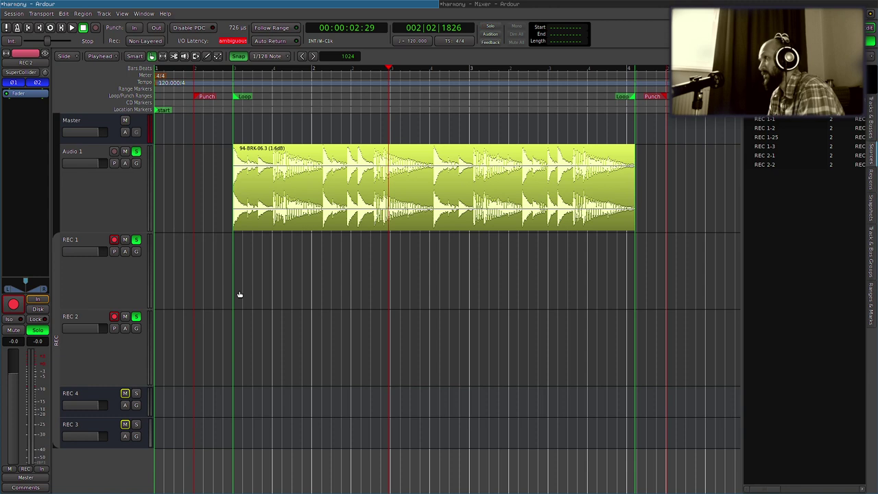
Unsolo REC 2 and REC 1, then disarm both from recording
click(136, 316)
click(136, 240)
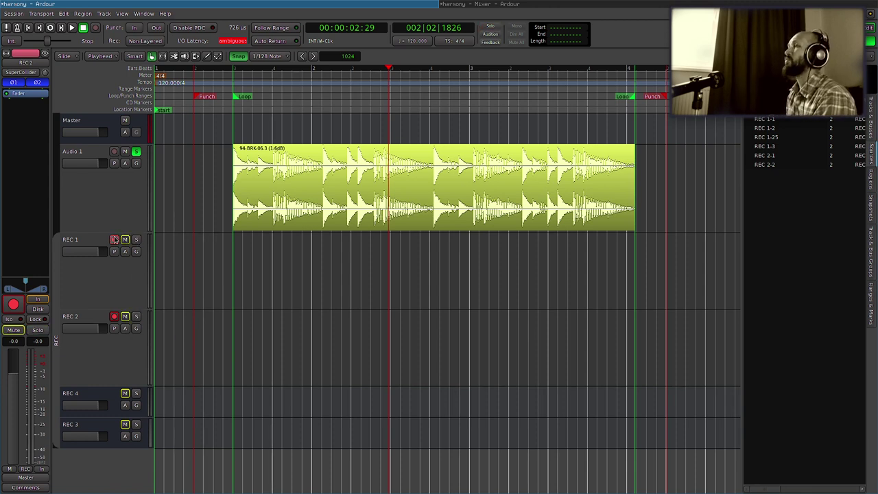
click(113, 240)
click(114, 316)
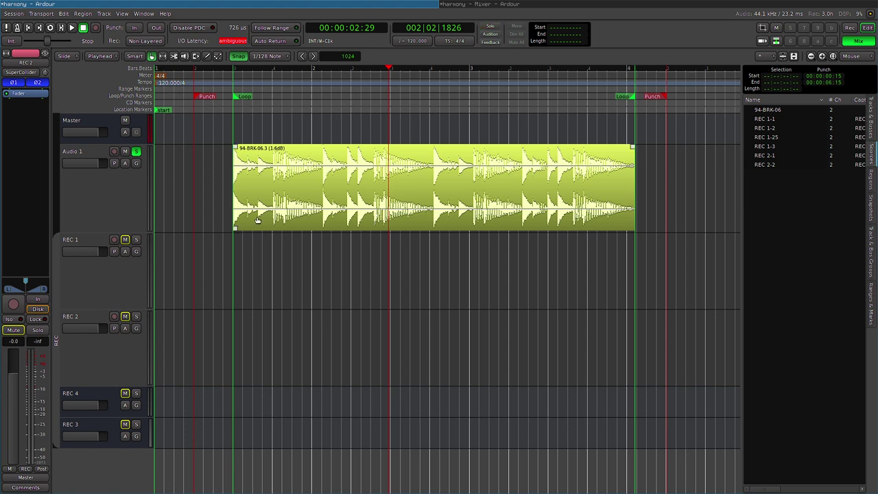
Solo the REC 4 bus and set REC 1 to monitor Disk
click(136, 392)
click(92, 272)
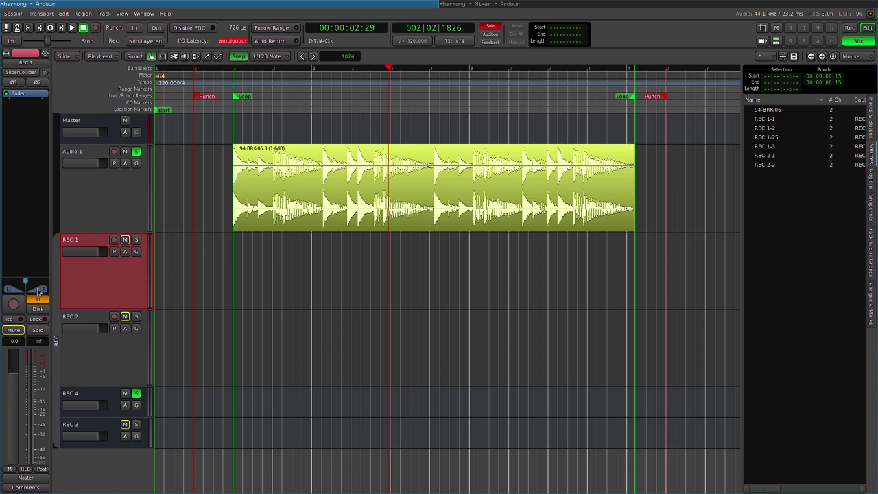
click(37, 299)
click(103, 355)
click(101, 303)
Audition the Loop range, then bring up the Export dialog
key(l)
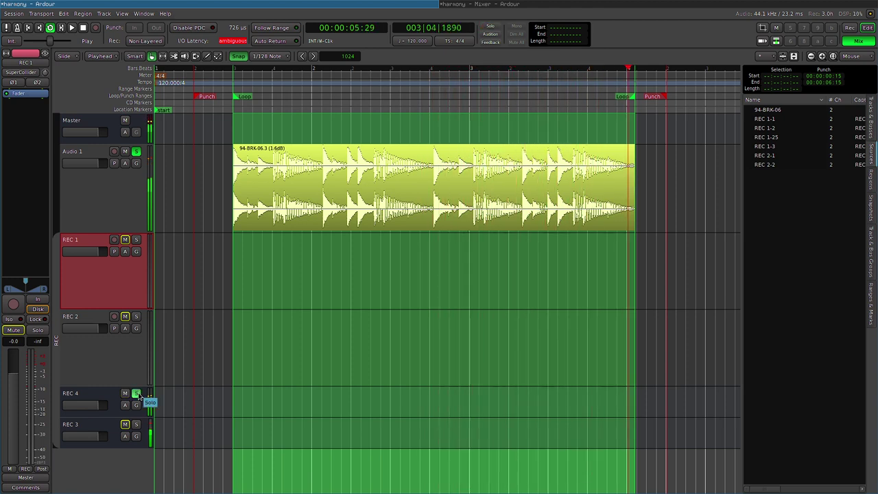
key(space)
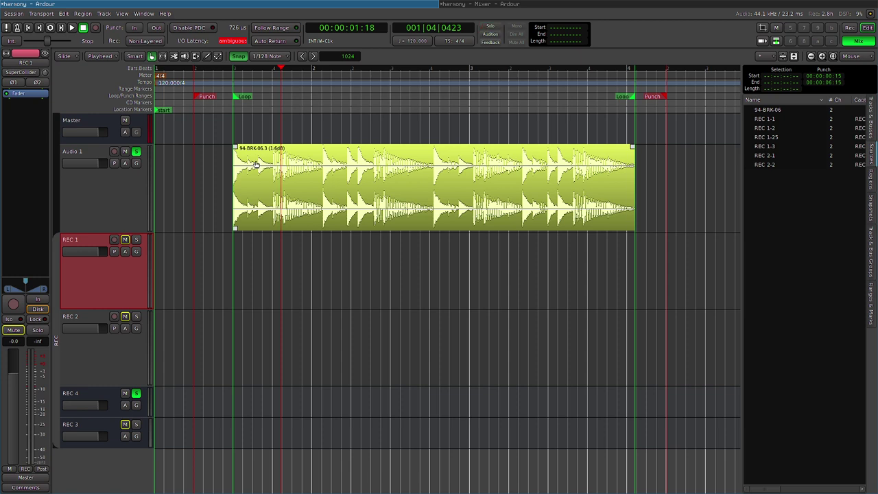
key(alt+e)
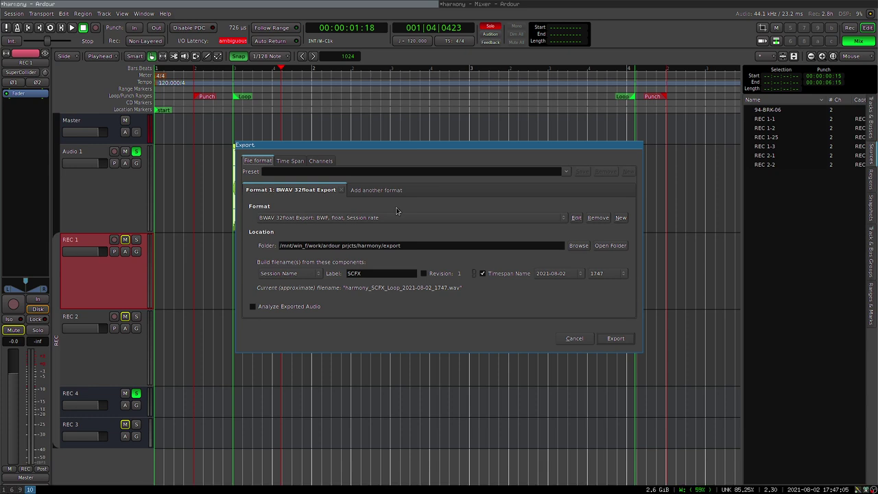
View the export Channels list with REC 4 ticked, then bring the Mixer forward
click(291, 210)
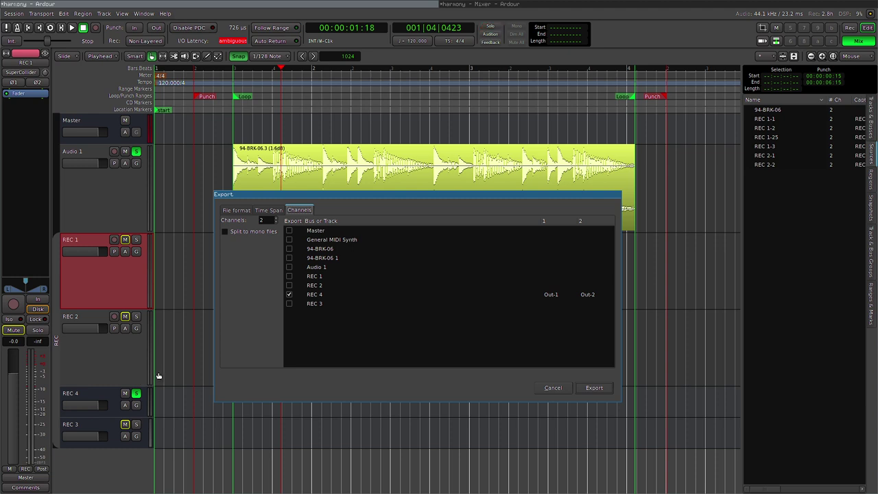
key(alt+m)
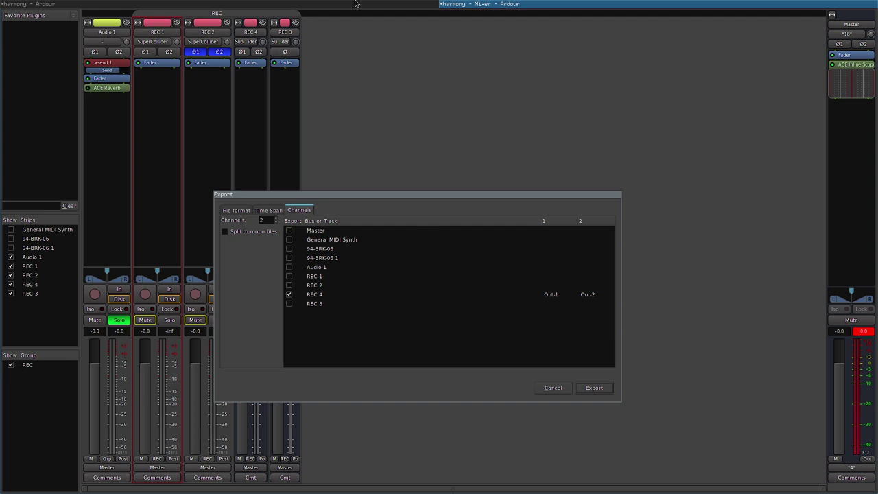
Return to the Editor, close Export without exporting, and show the Tracks & Busses list
key(alt+m)
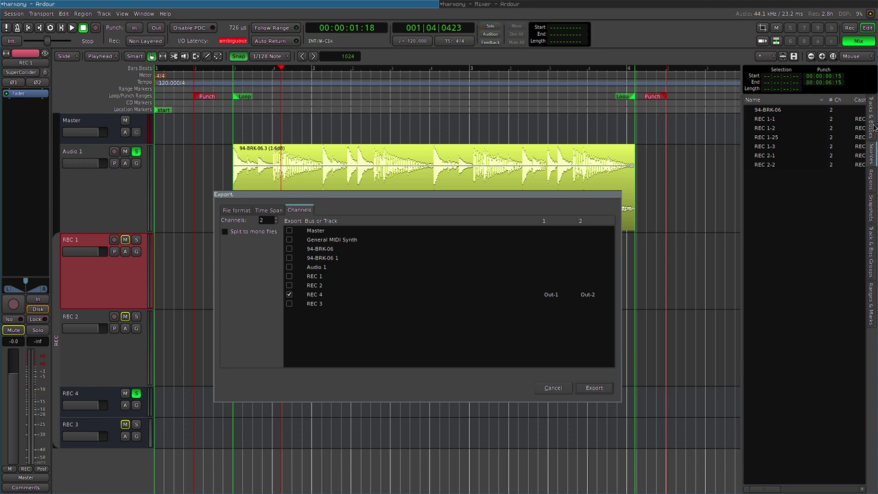
key(Escape)
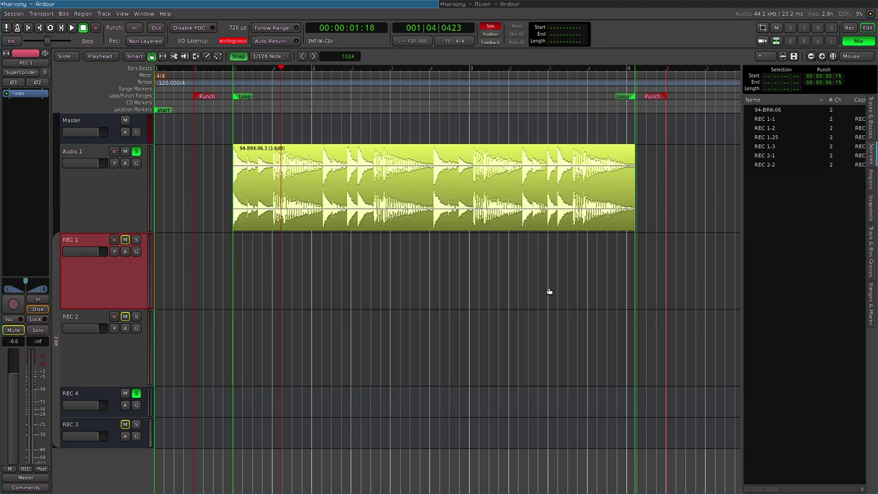
click(871, 113)
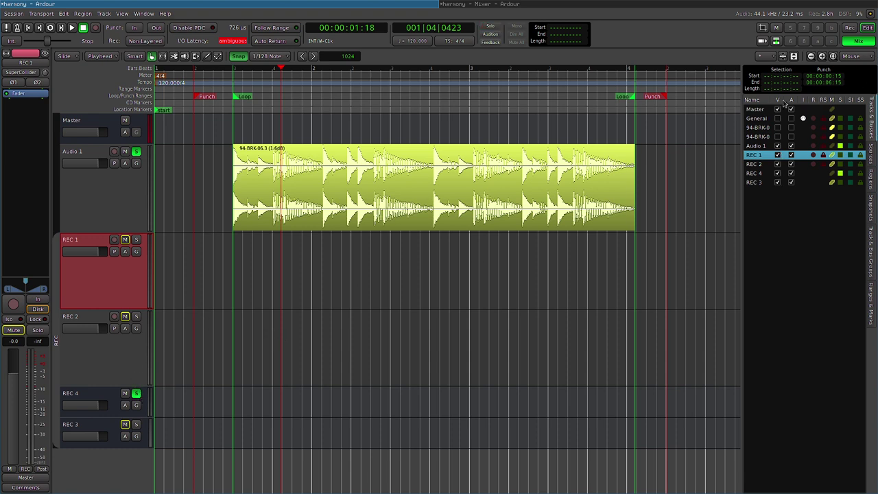
Reopen the Export dialog, still set to BWAV 32float with the SCFX label
key(alt+e)
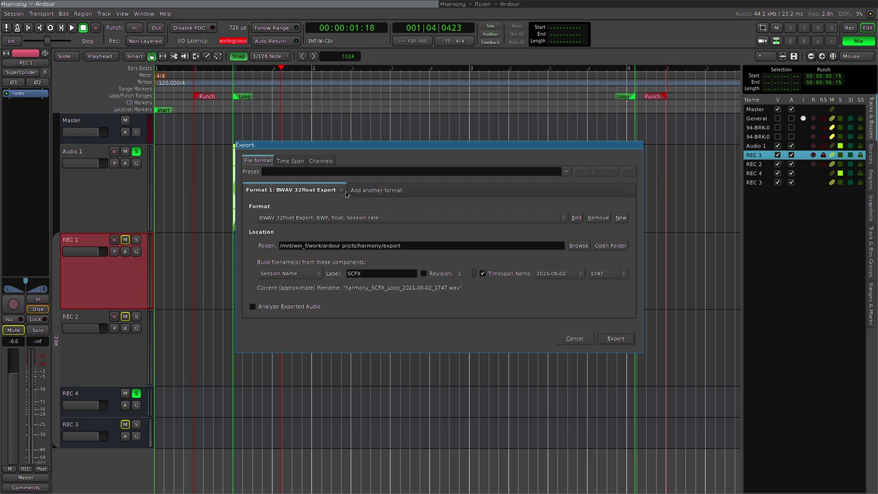
Confirm REC 4 channels, the Loop time span and the BWAV 32float format, then export
click(321, 160)
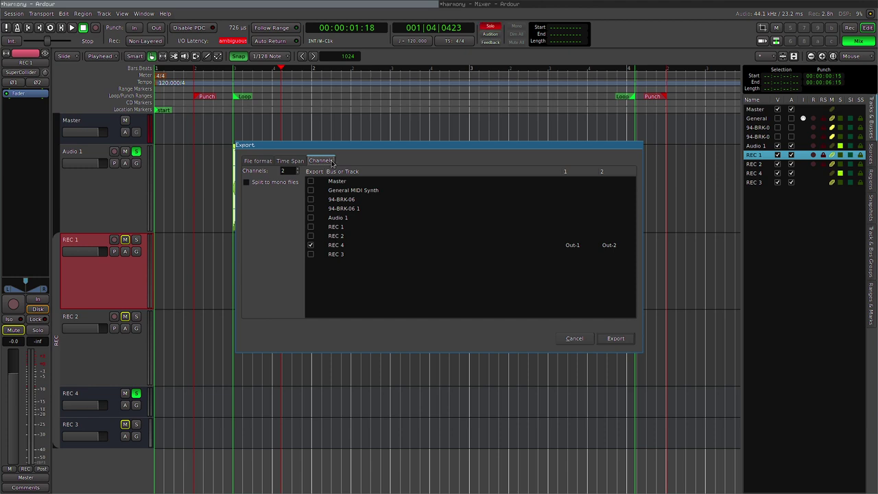
click(289, 163)
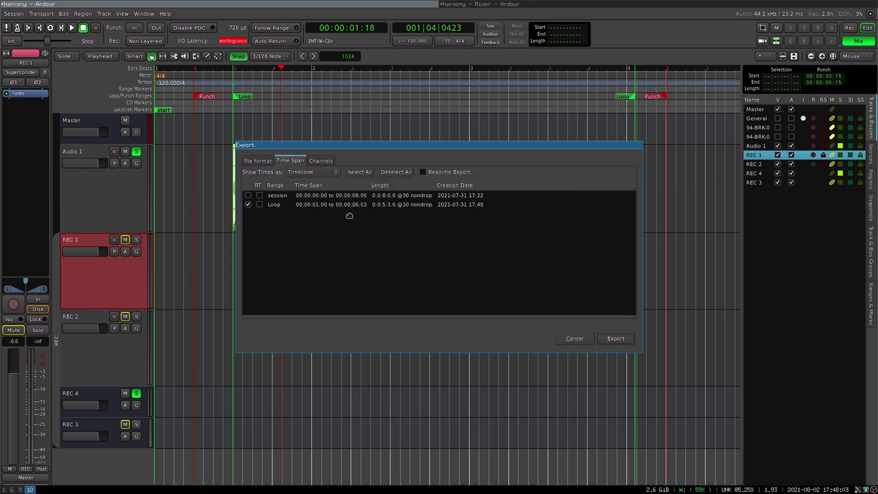
drag(347, 219, 412, 259)
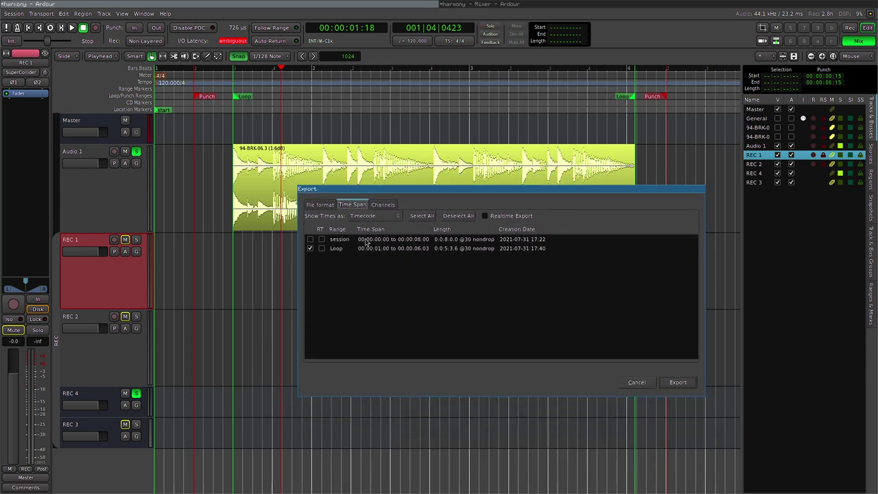
click(318, 204)
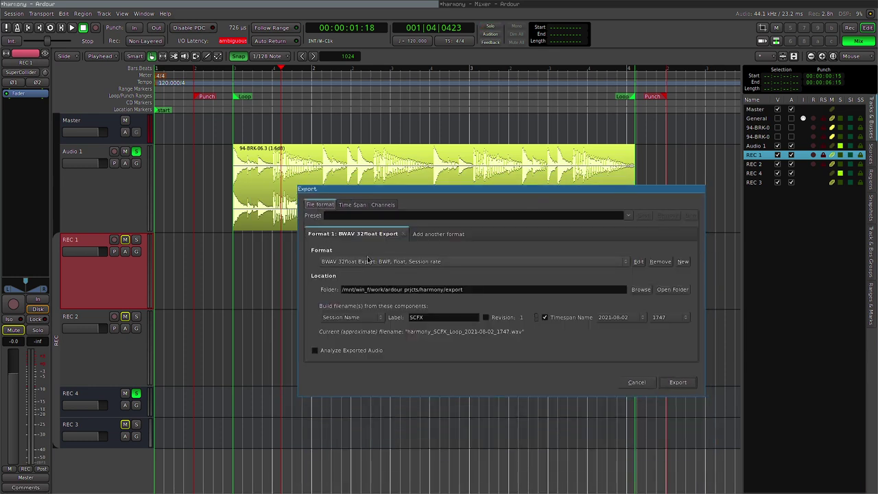
click(637, 261)
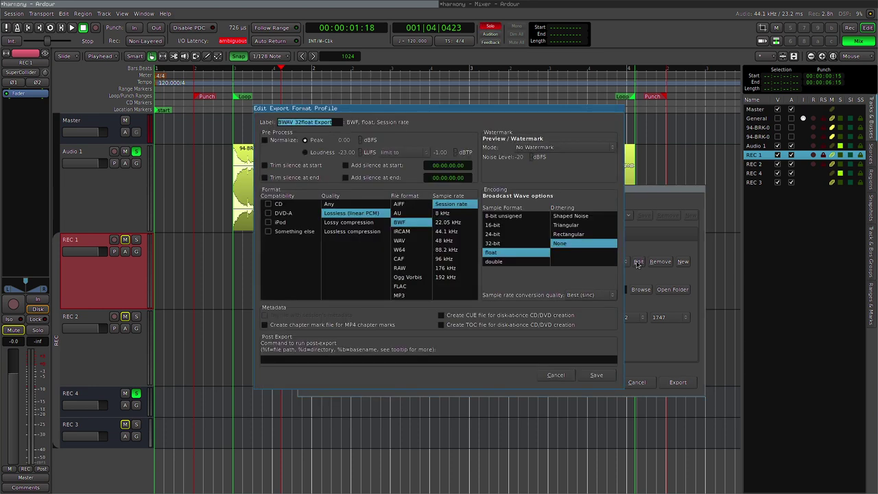
key(Escape)
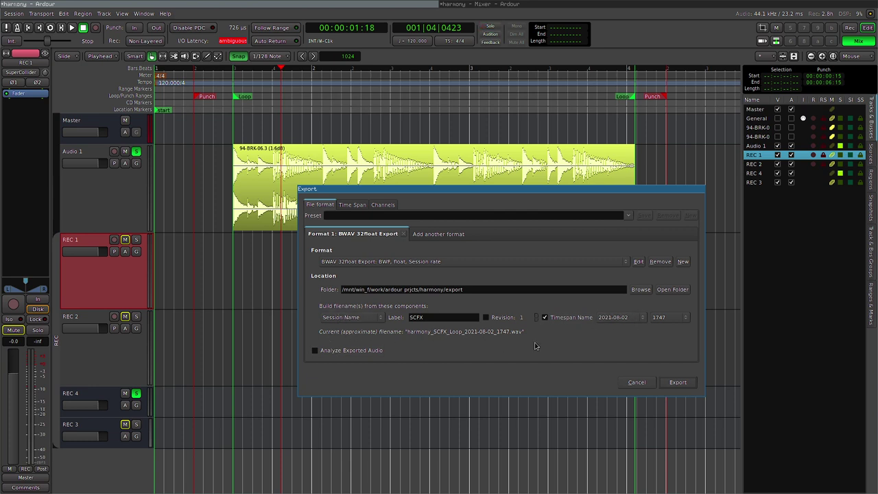
click(686, 384)
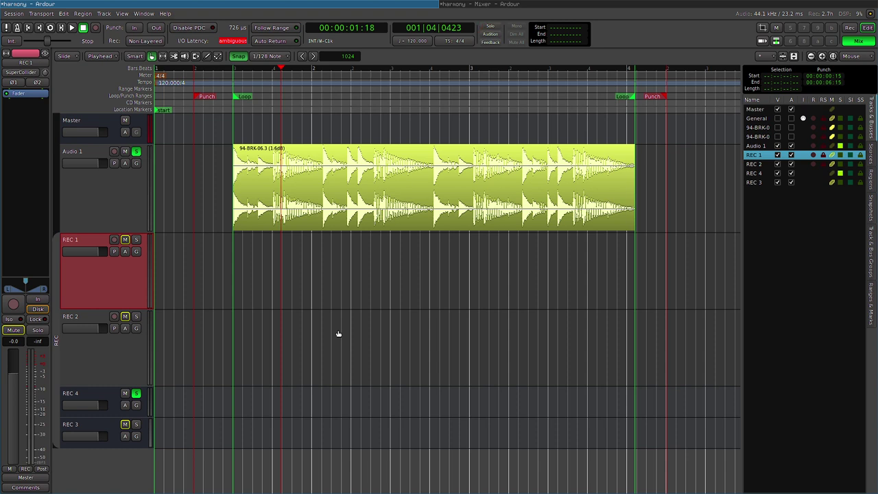
Switch to workspace 1 to bring up the nrt.sc SuperCollider file in Emacs
key(super+1)
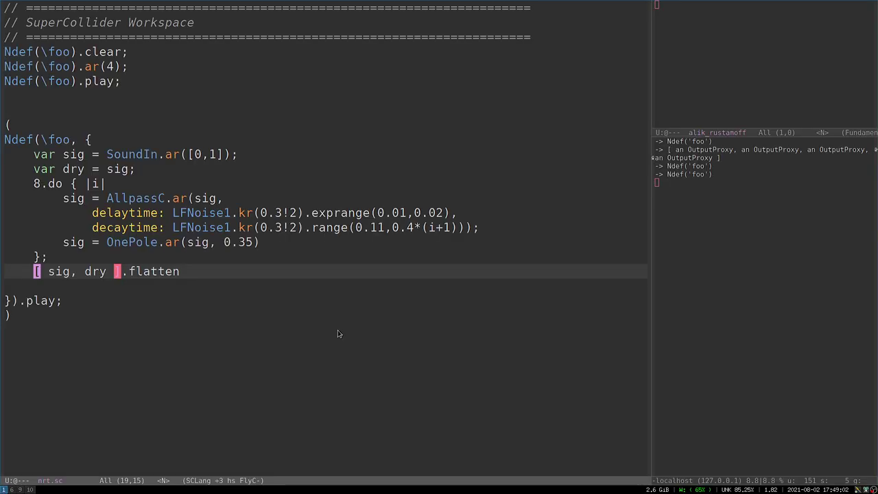
Return to the Ardour workspace and select harmony_SCFX_Loop_2021-08-02_1747.wav in the export folder
key(super+2)
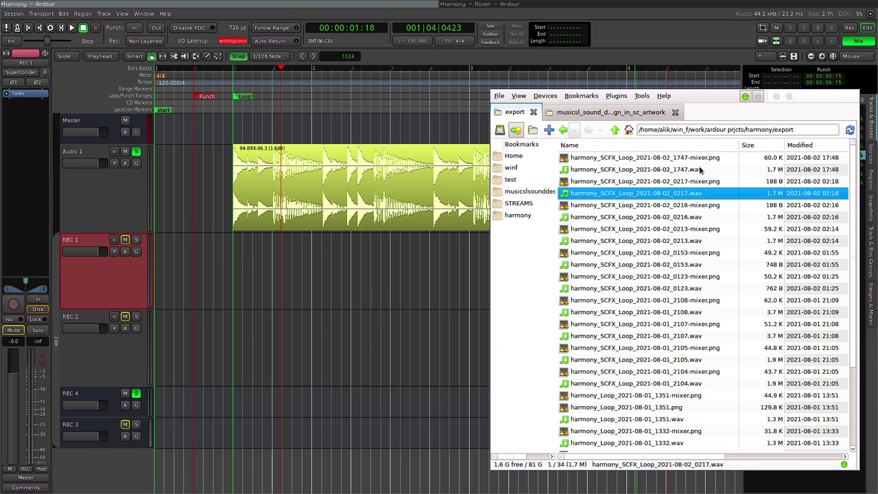
click(699, 169)
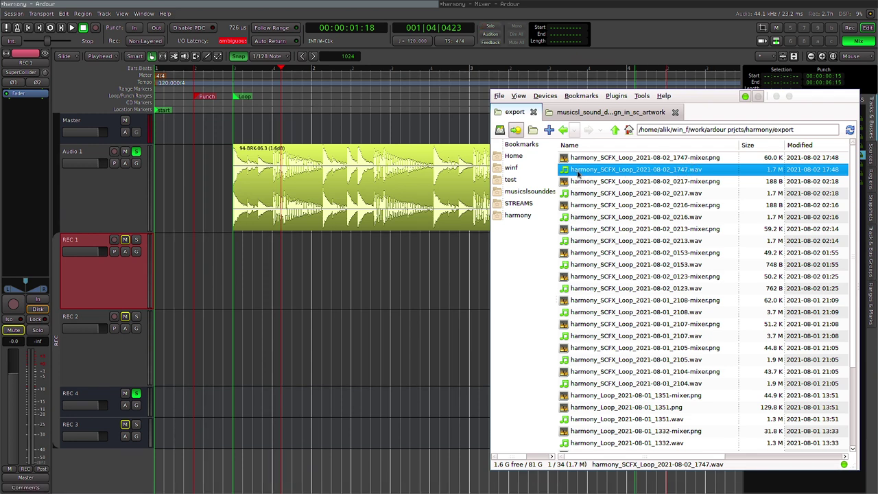
Drop harmony_SCFX_Loop_2021-08-02_1747.wav onto REC 1 and align it with Audio 1's region start
drag(571, 171, 254, 262)
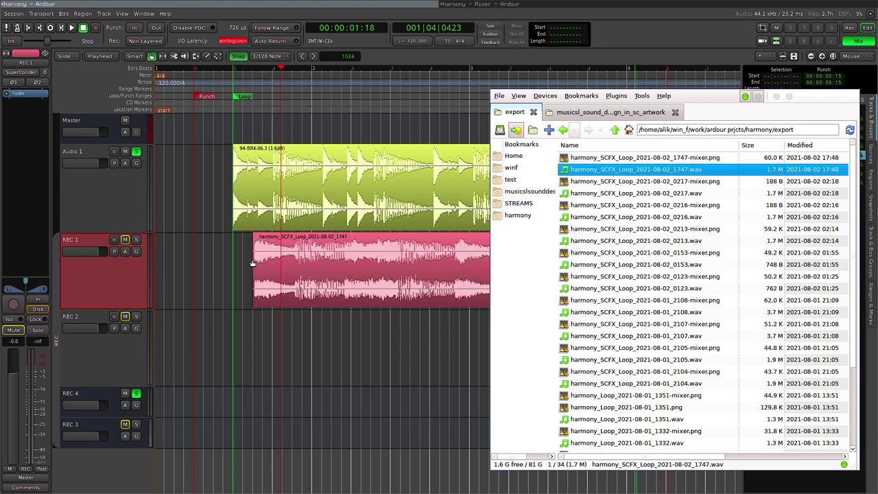
click(531, 243)
drag(303, 276, 285, 272)
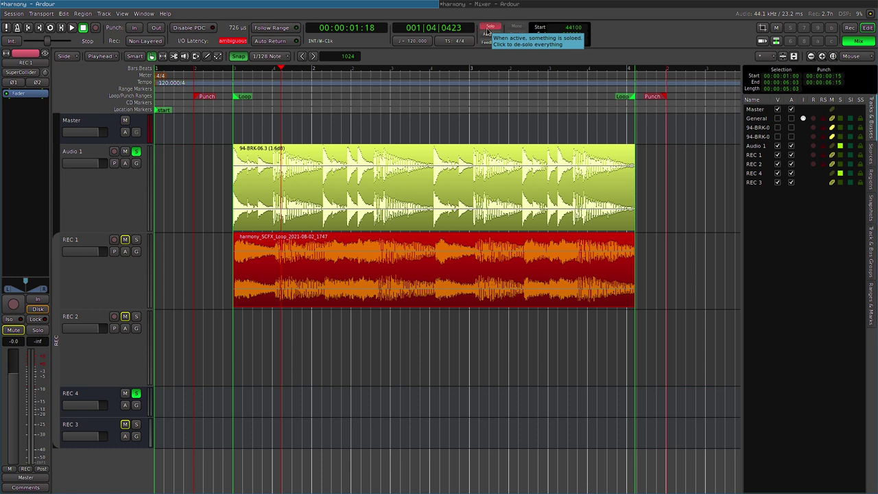
Move the solo from REC 4 to REC 1 and audition the loop against Audio 1
click(136, 404)
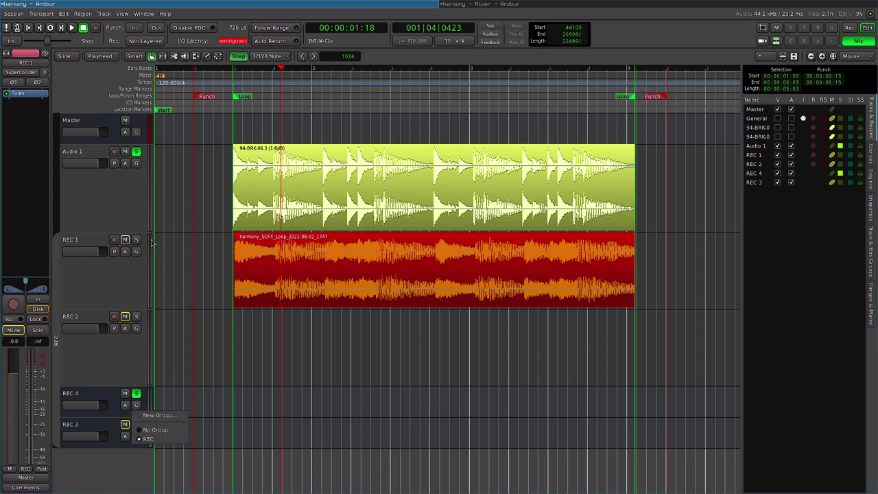
click(231, 153)
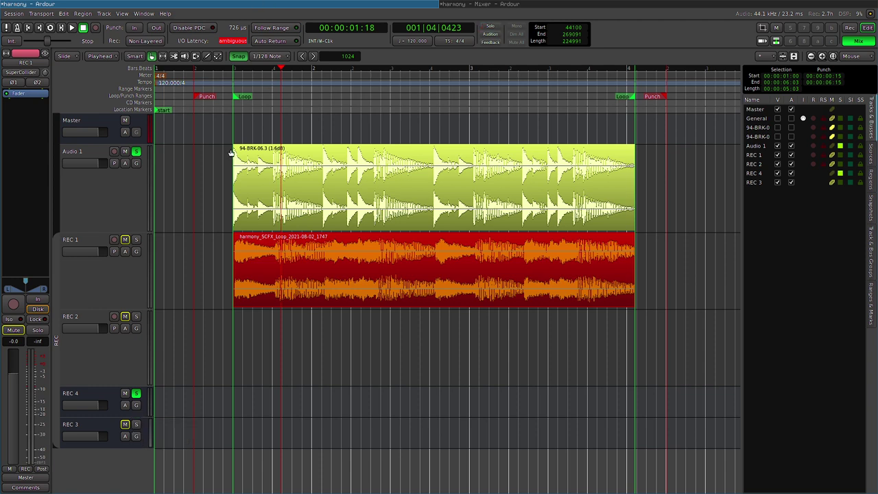
key(l)
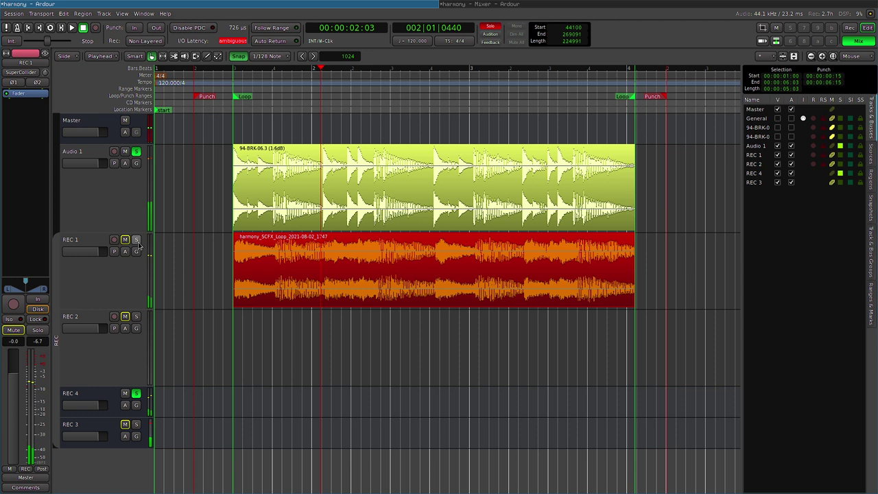
click(136, 394)
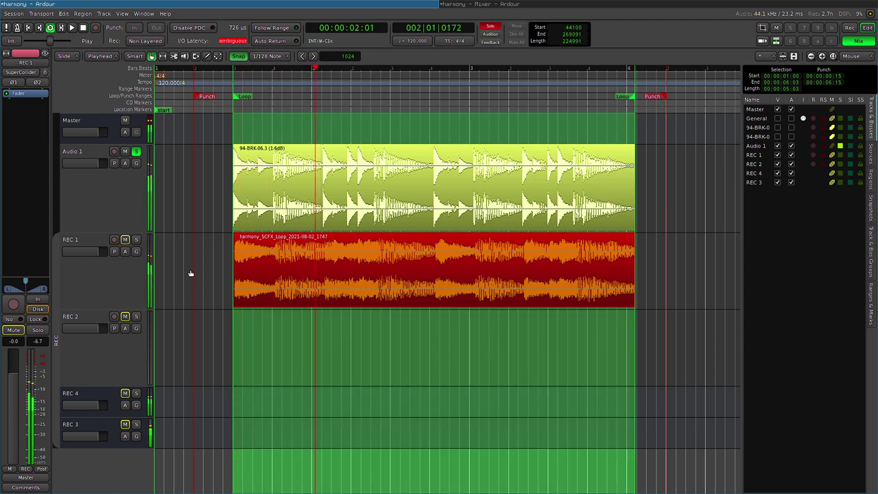
click(136, 239)
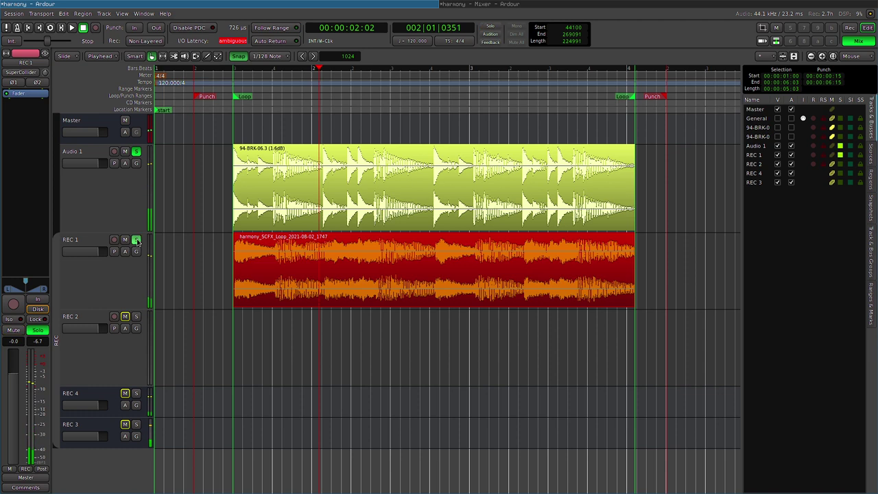
key(space)
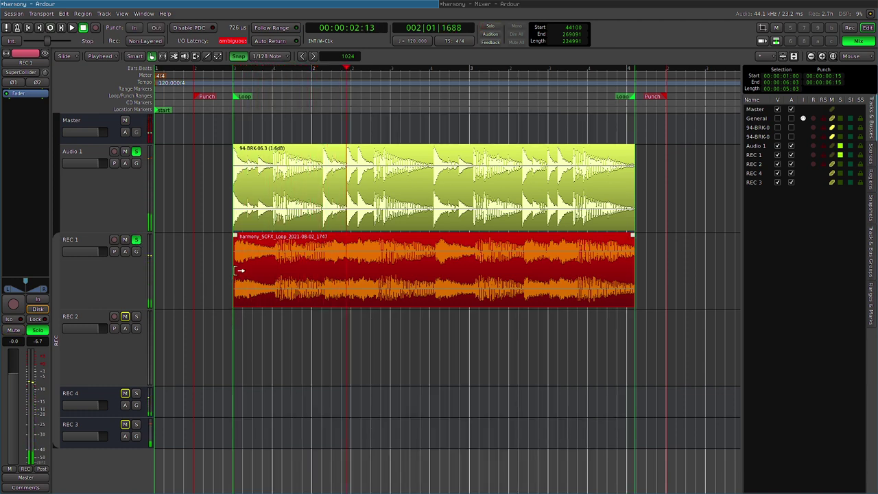
Mark a range over REC 1's silent lead-in, about 1055 samples, up to the waveform onset
scroll(235, 267, up, 6)
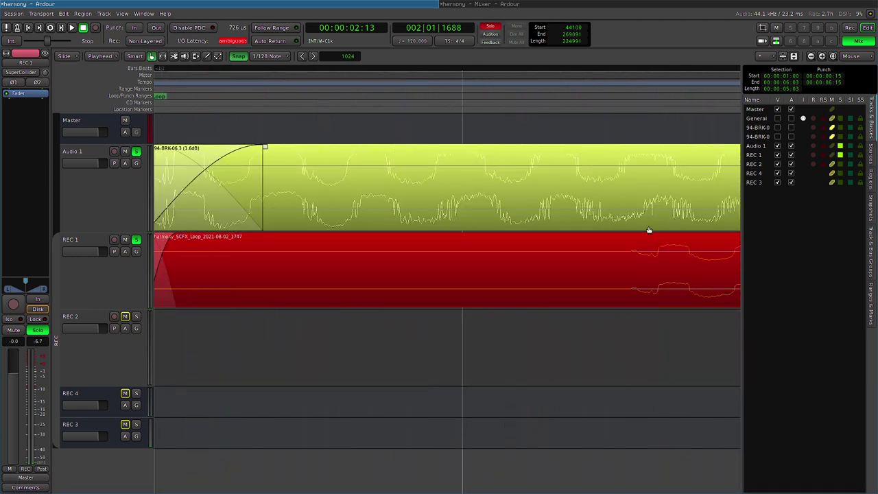
key(r)
drag(632, 254, 245, 248)
scroll(400, 274, left, 3)
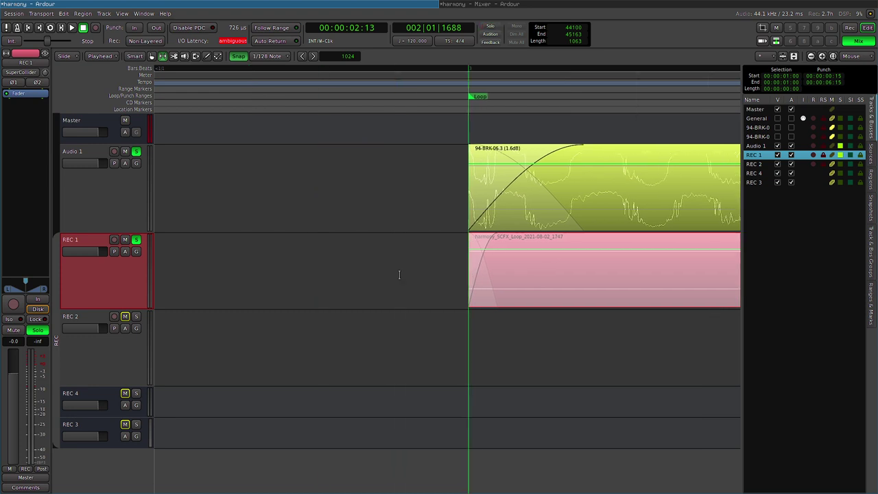
scroll(399, 274, right, 6)
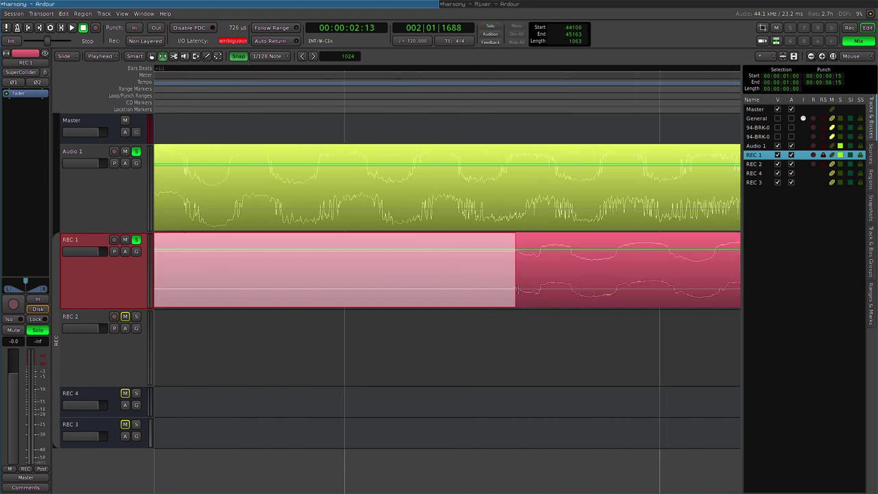
drag(509, 289, 506, 288)
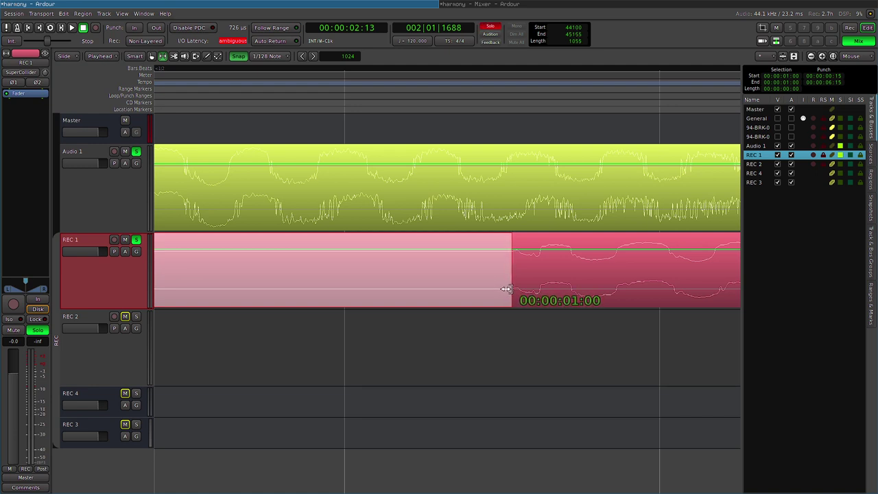
drag(505, 289, 505, 288)
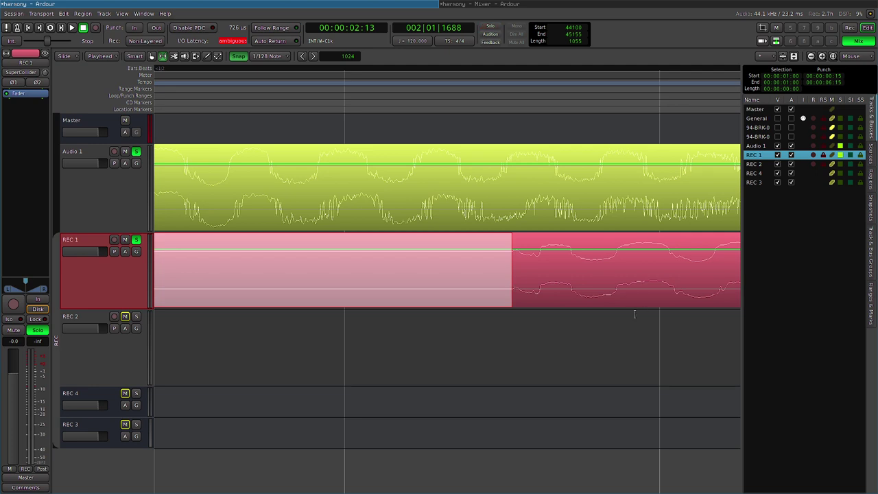
Clear the range and delete the re-imported harmony_SCFX_Loop region from REC 1
click(466, 279)
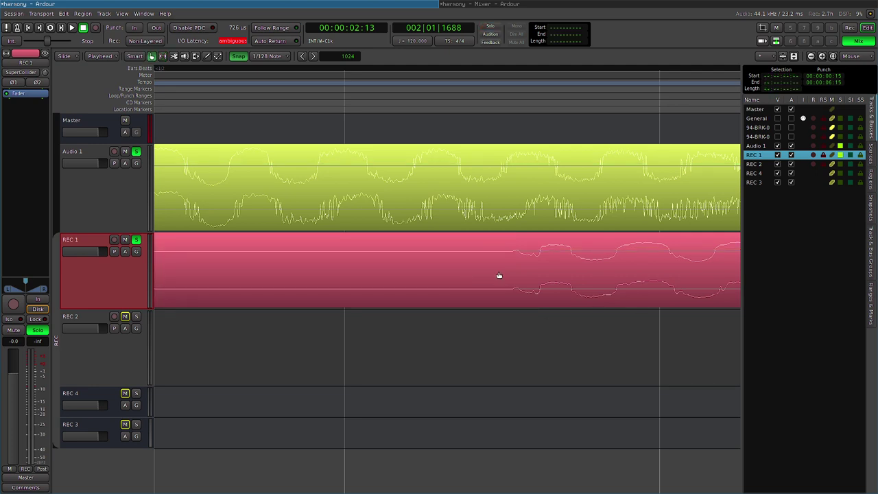
scroll(499, 275, down, 2)
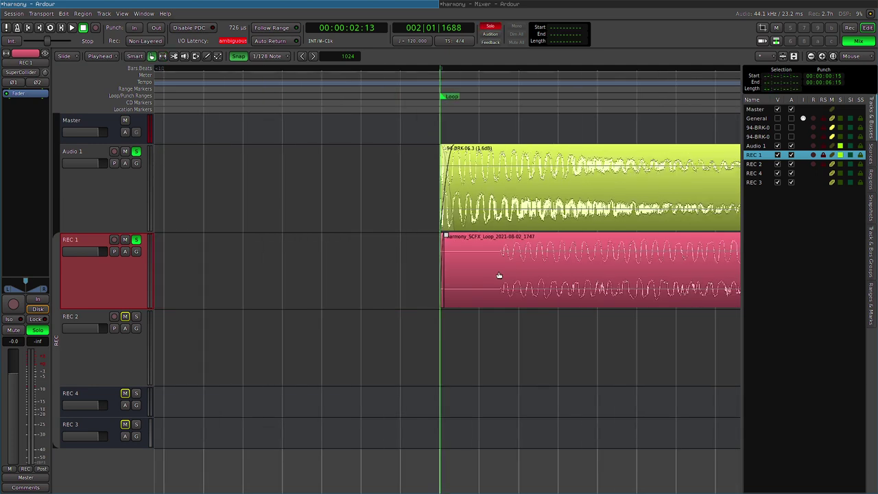
scroll(498, 275, down, 1)
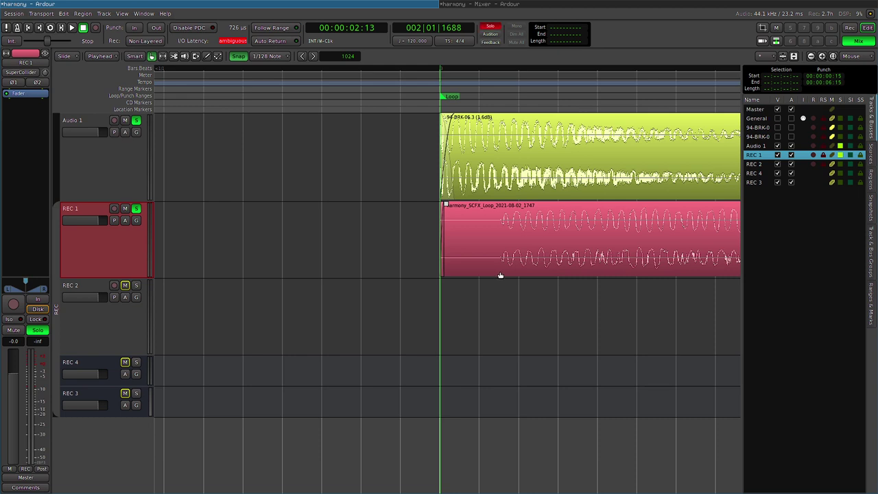
scroll(519, 278, right, 5)
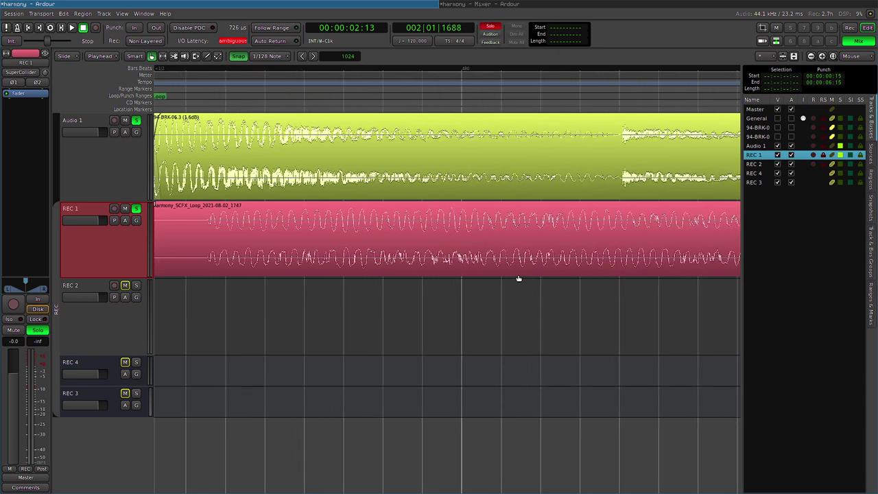
scroll(518, 278, down, 1)
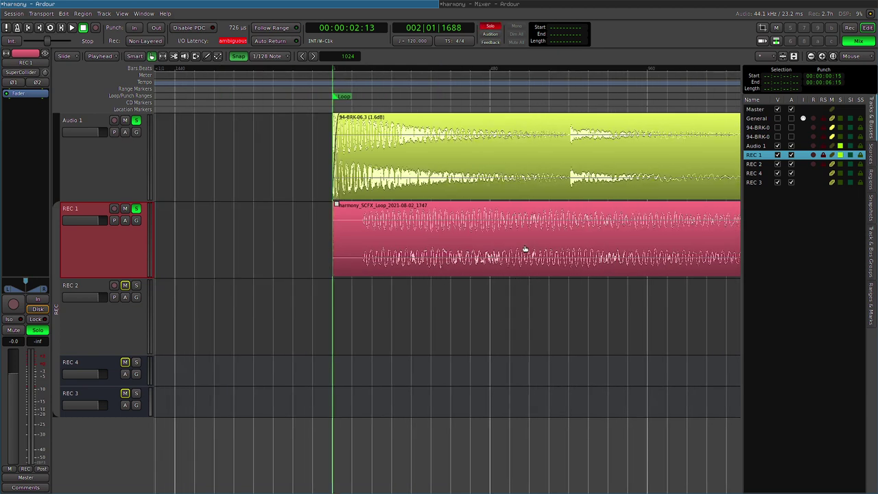
click(524, 244)
key(Delete)
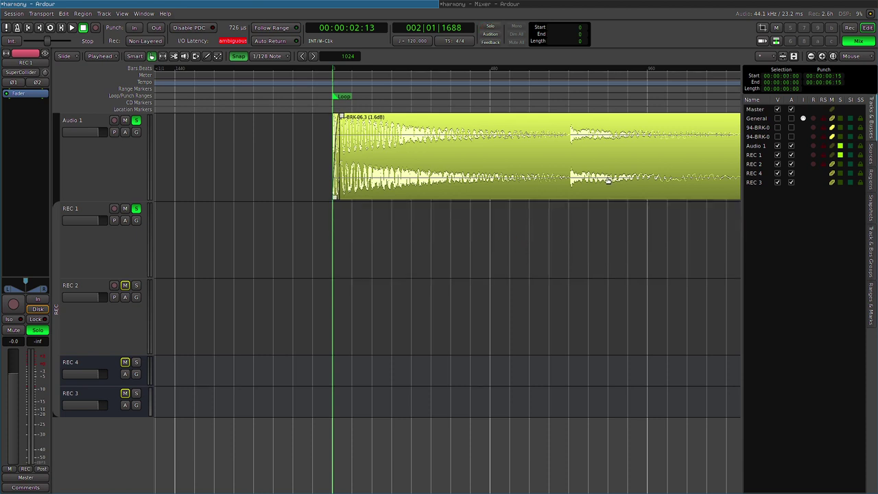
scroll(509, 182, down, 1)
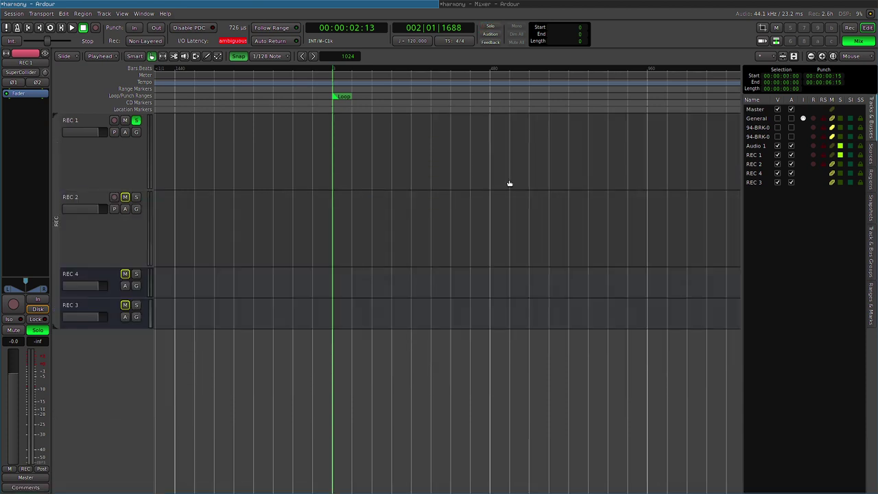
scroll(509, 182, up, 2)
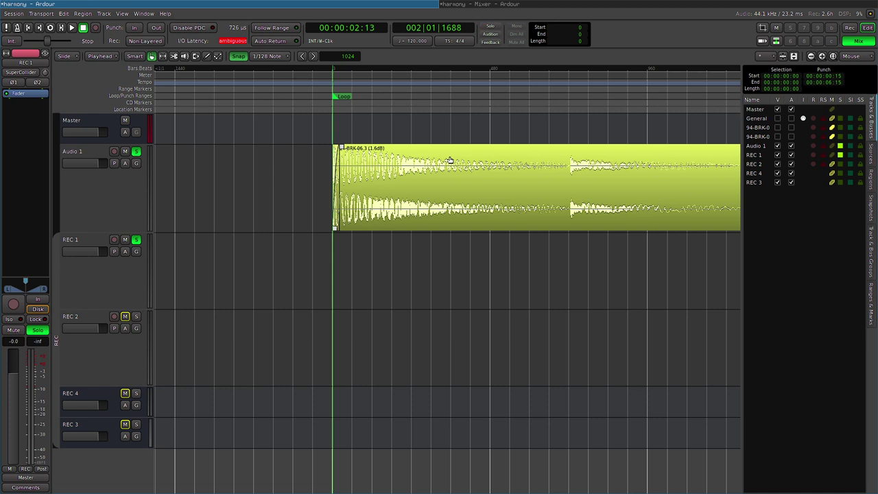
scroll(443, 192, down, 4)
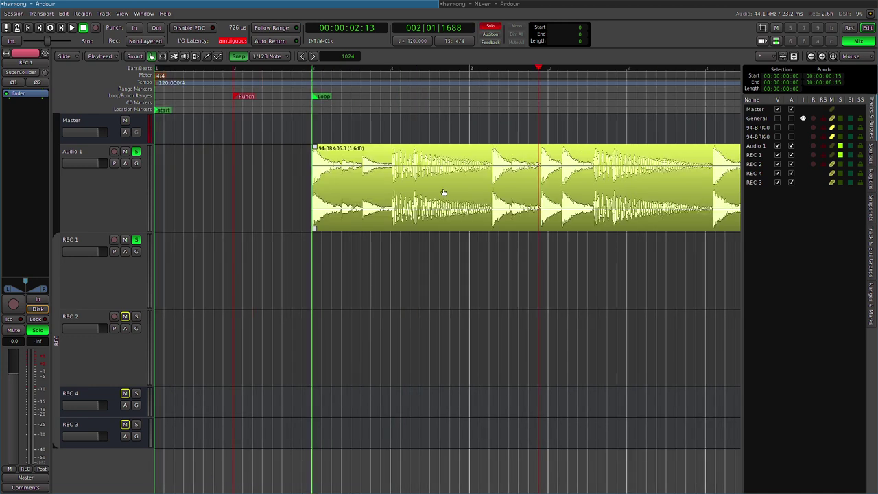
scroll(443, 193, down, 3)
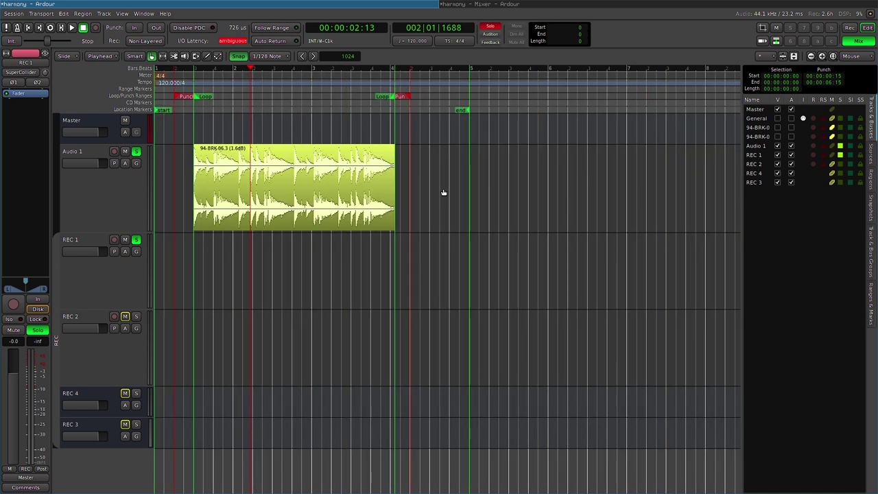
Select the Audio 1 track and play the loop to hear its reverb
click(77, 208)
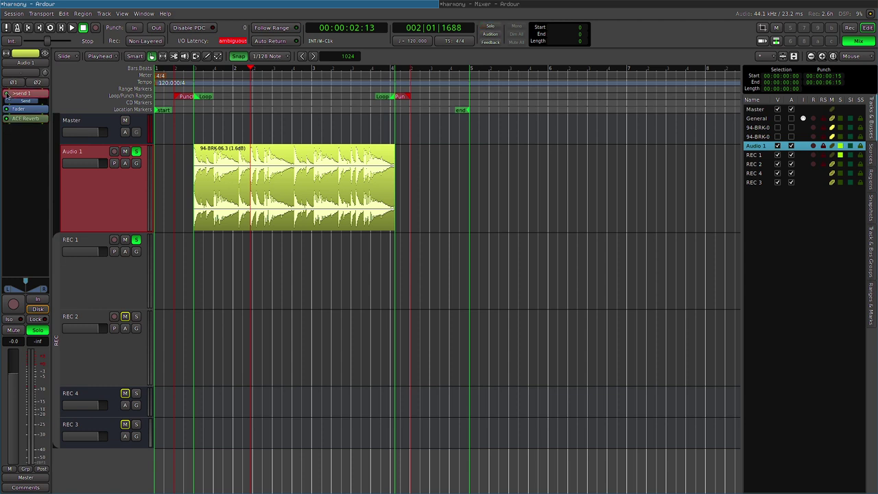
key(l)
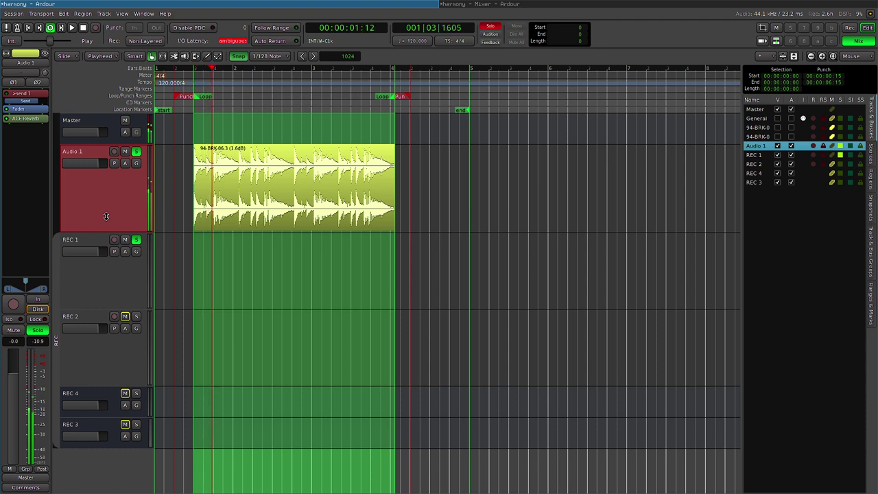
key(space)
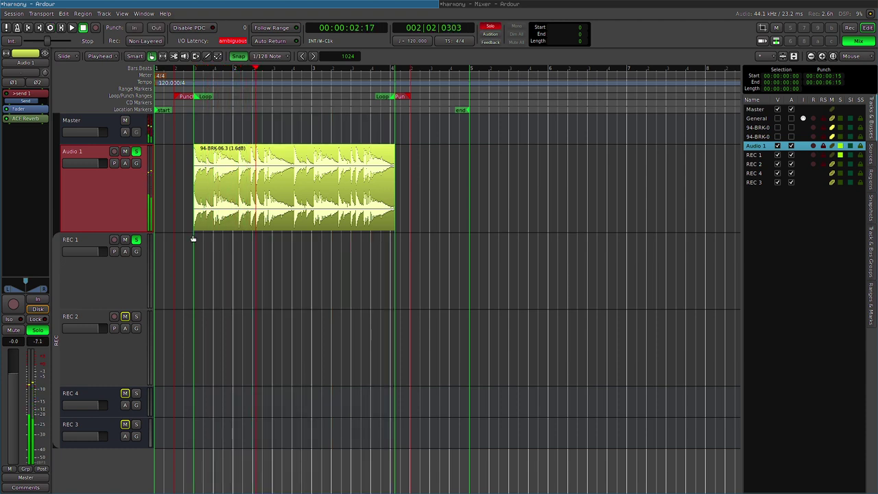
Unsolo REC 1 and bounce the 94-BRK-06.3 region through Audio 1's reverb
click(135, 240)
click(258, 207)
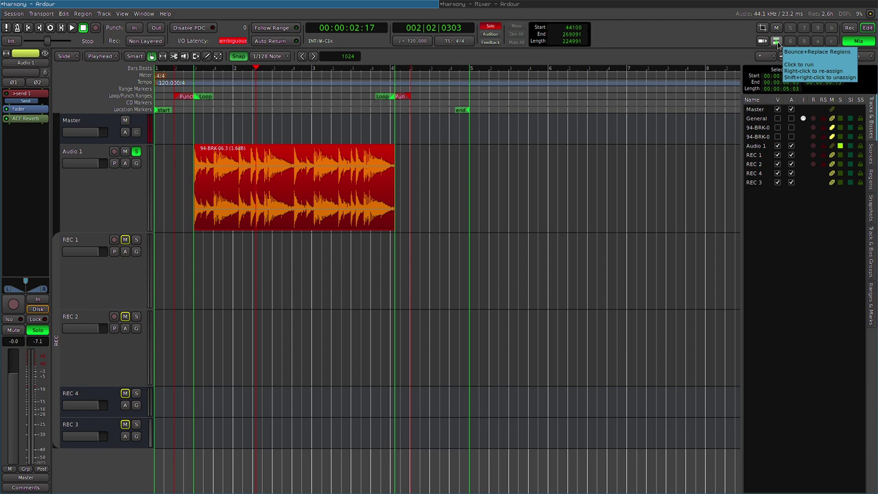
click(777, 44)
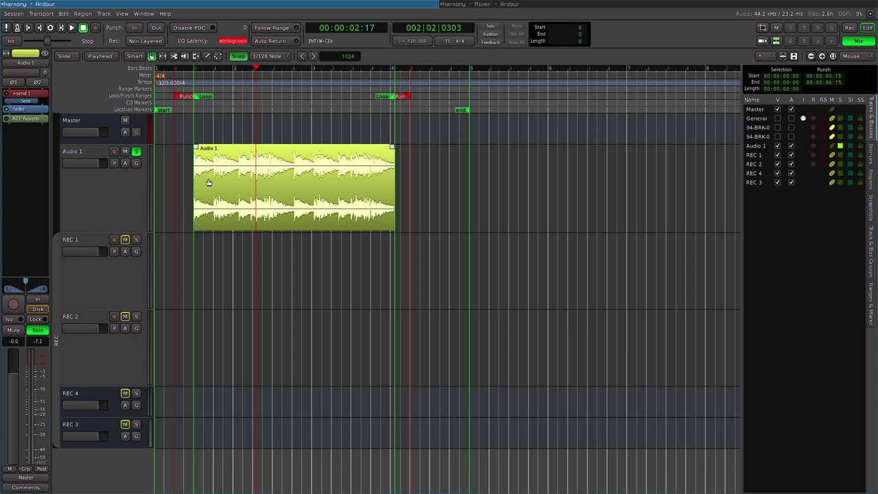
Play the bounced Audio 1 region from the loop start, then remove the bounce to restore the original
key(l)
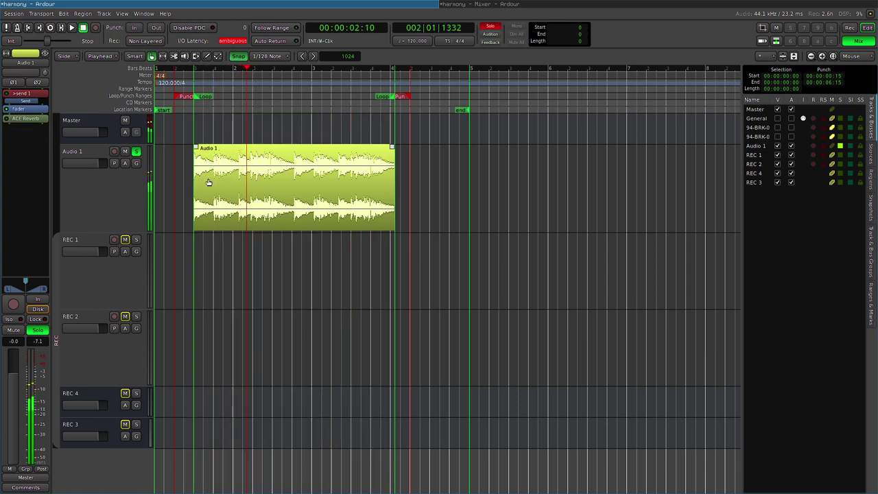
key(Delete)
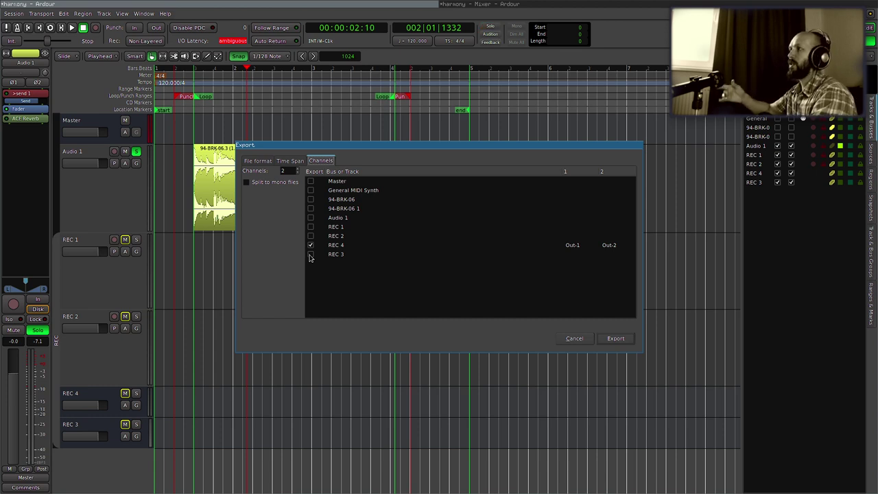
Close the Export dialog, activate the Loop range marker and zoom back out on Audio 1's region
key(Escape)
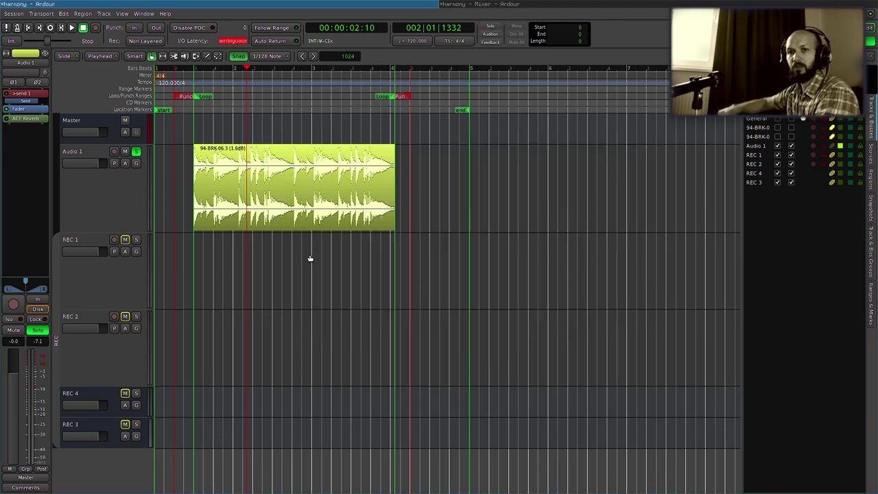
key(equal)
key(equal)
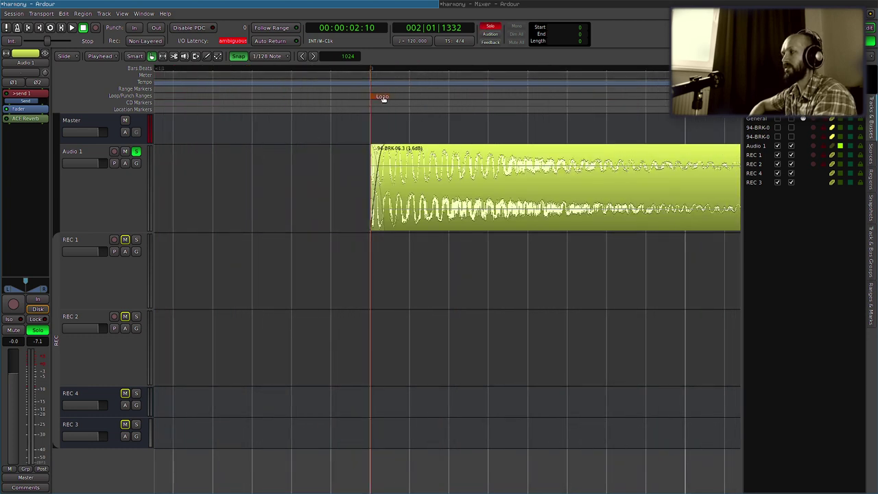
click(382, 97)
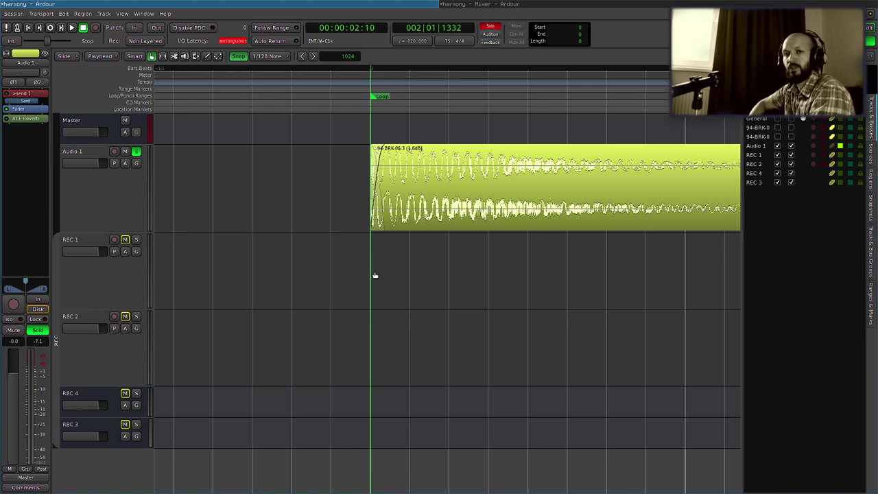
key(minus)
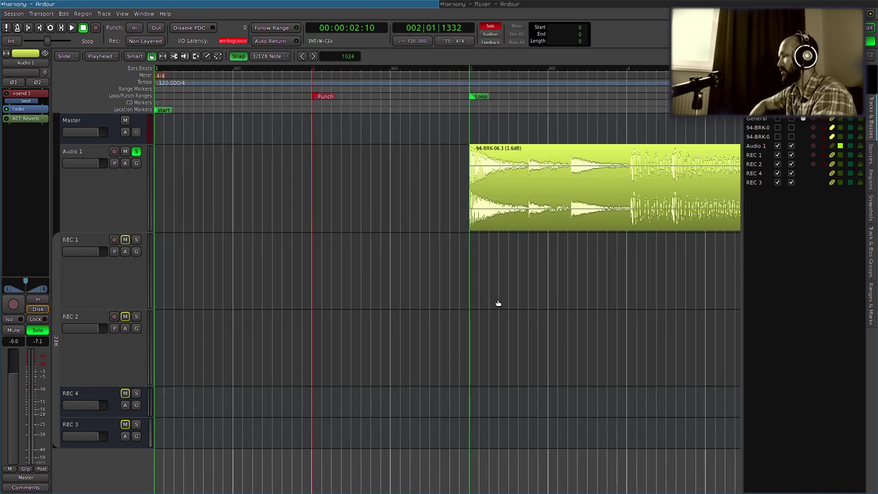